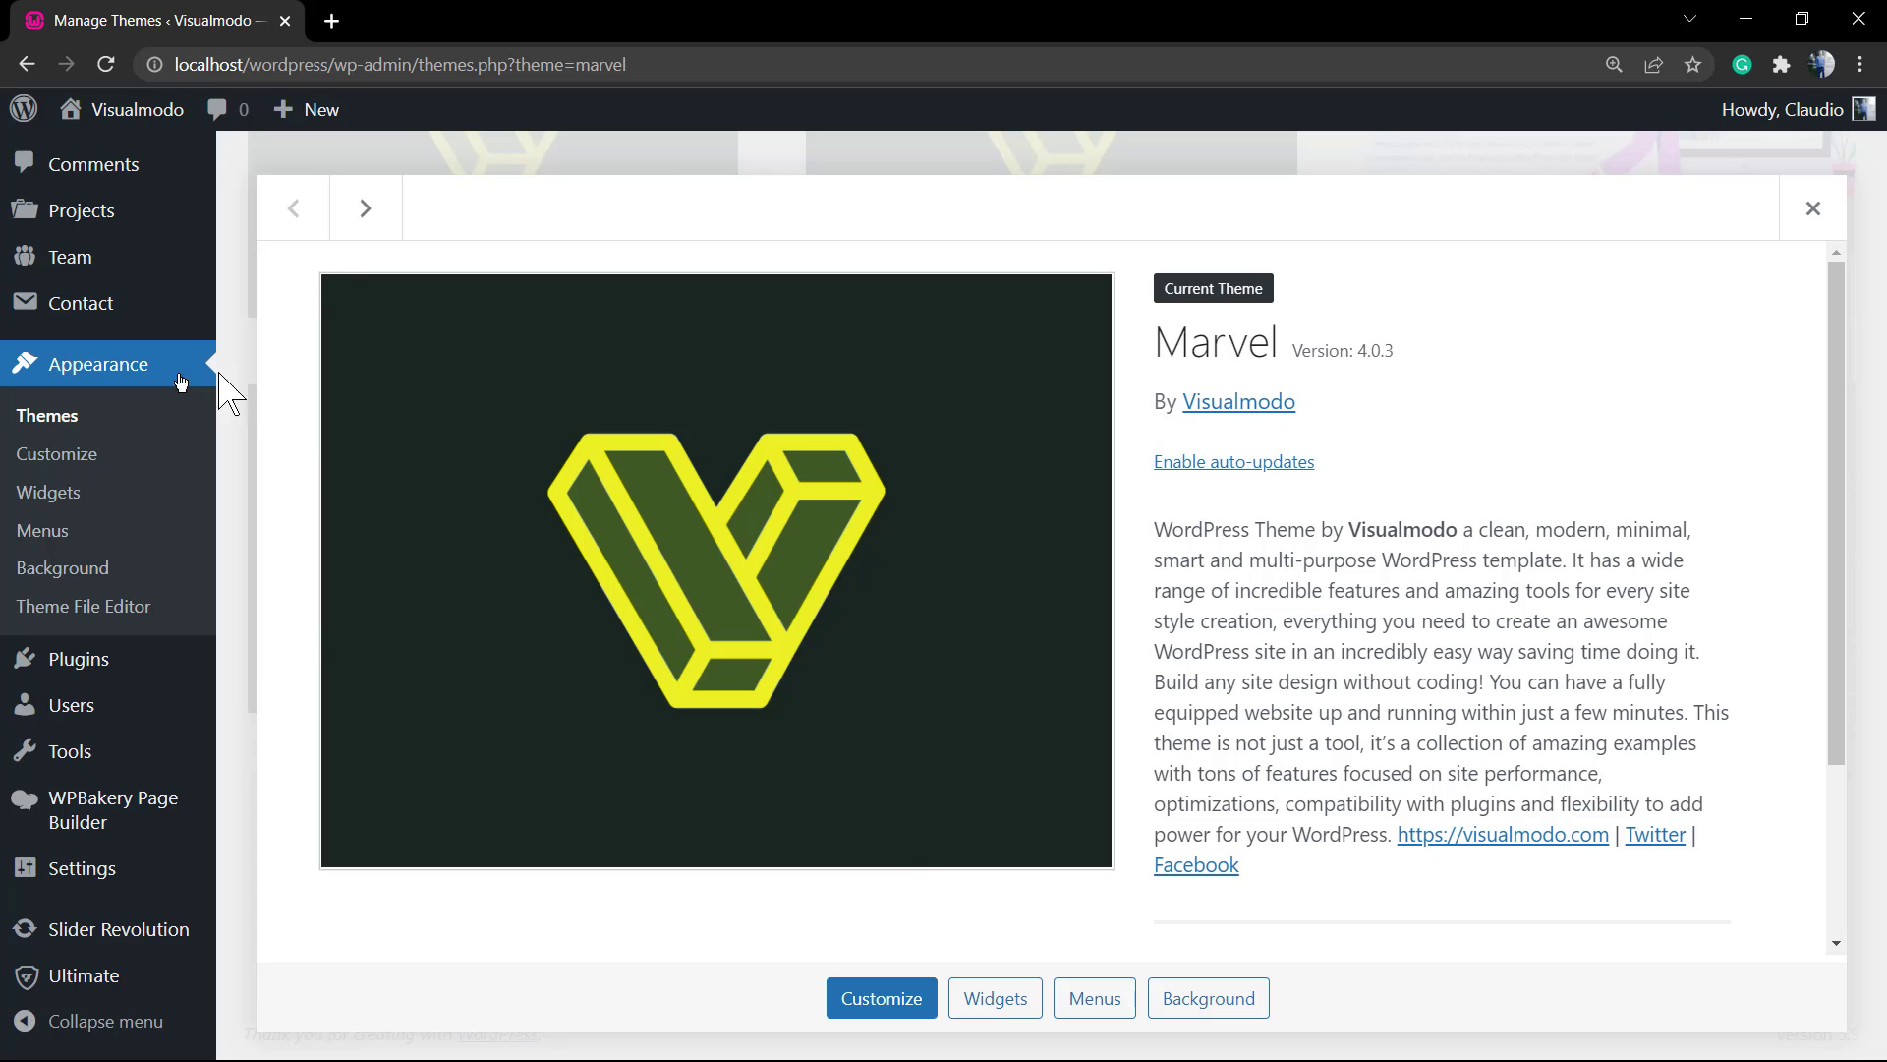
# Go back to the installed themes list and activate Twenty Twenty-Two
pyautogui.click(109, 420)
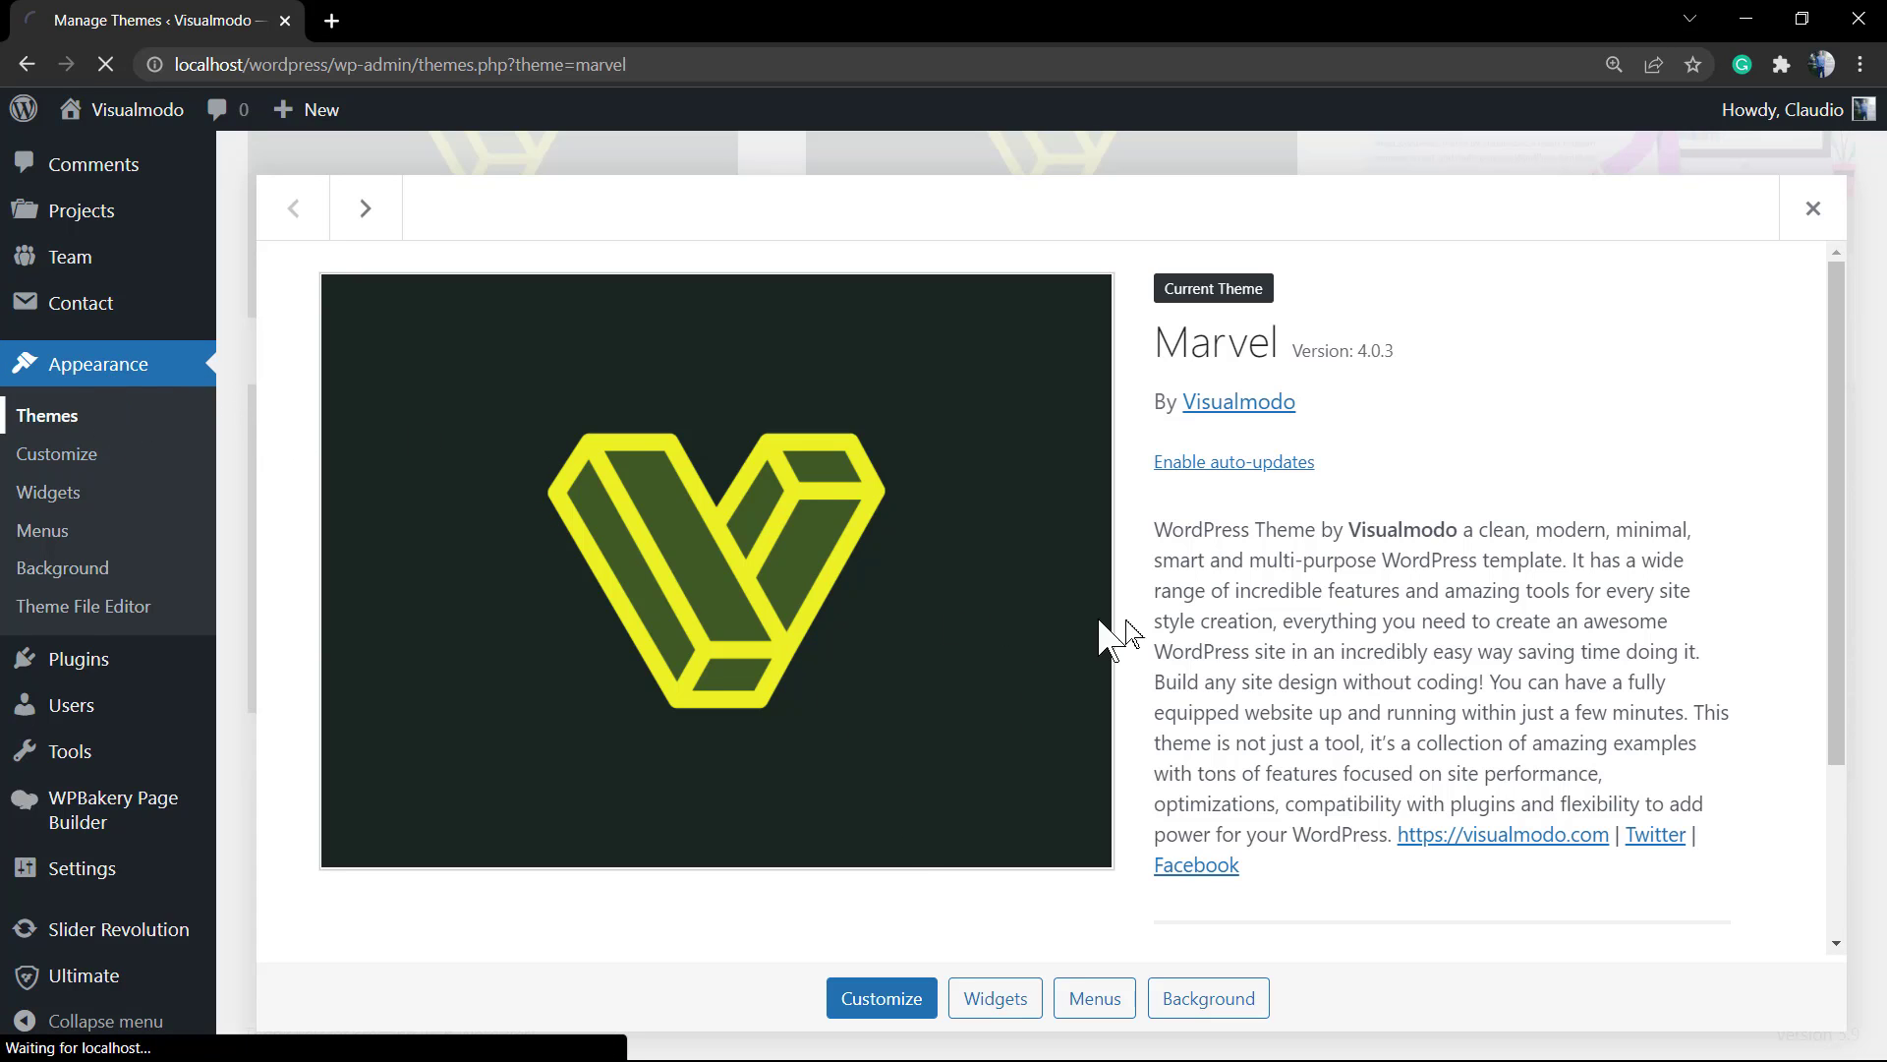
pyautogui.scroll(-1, 1091, 649)
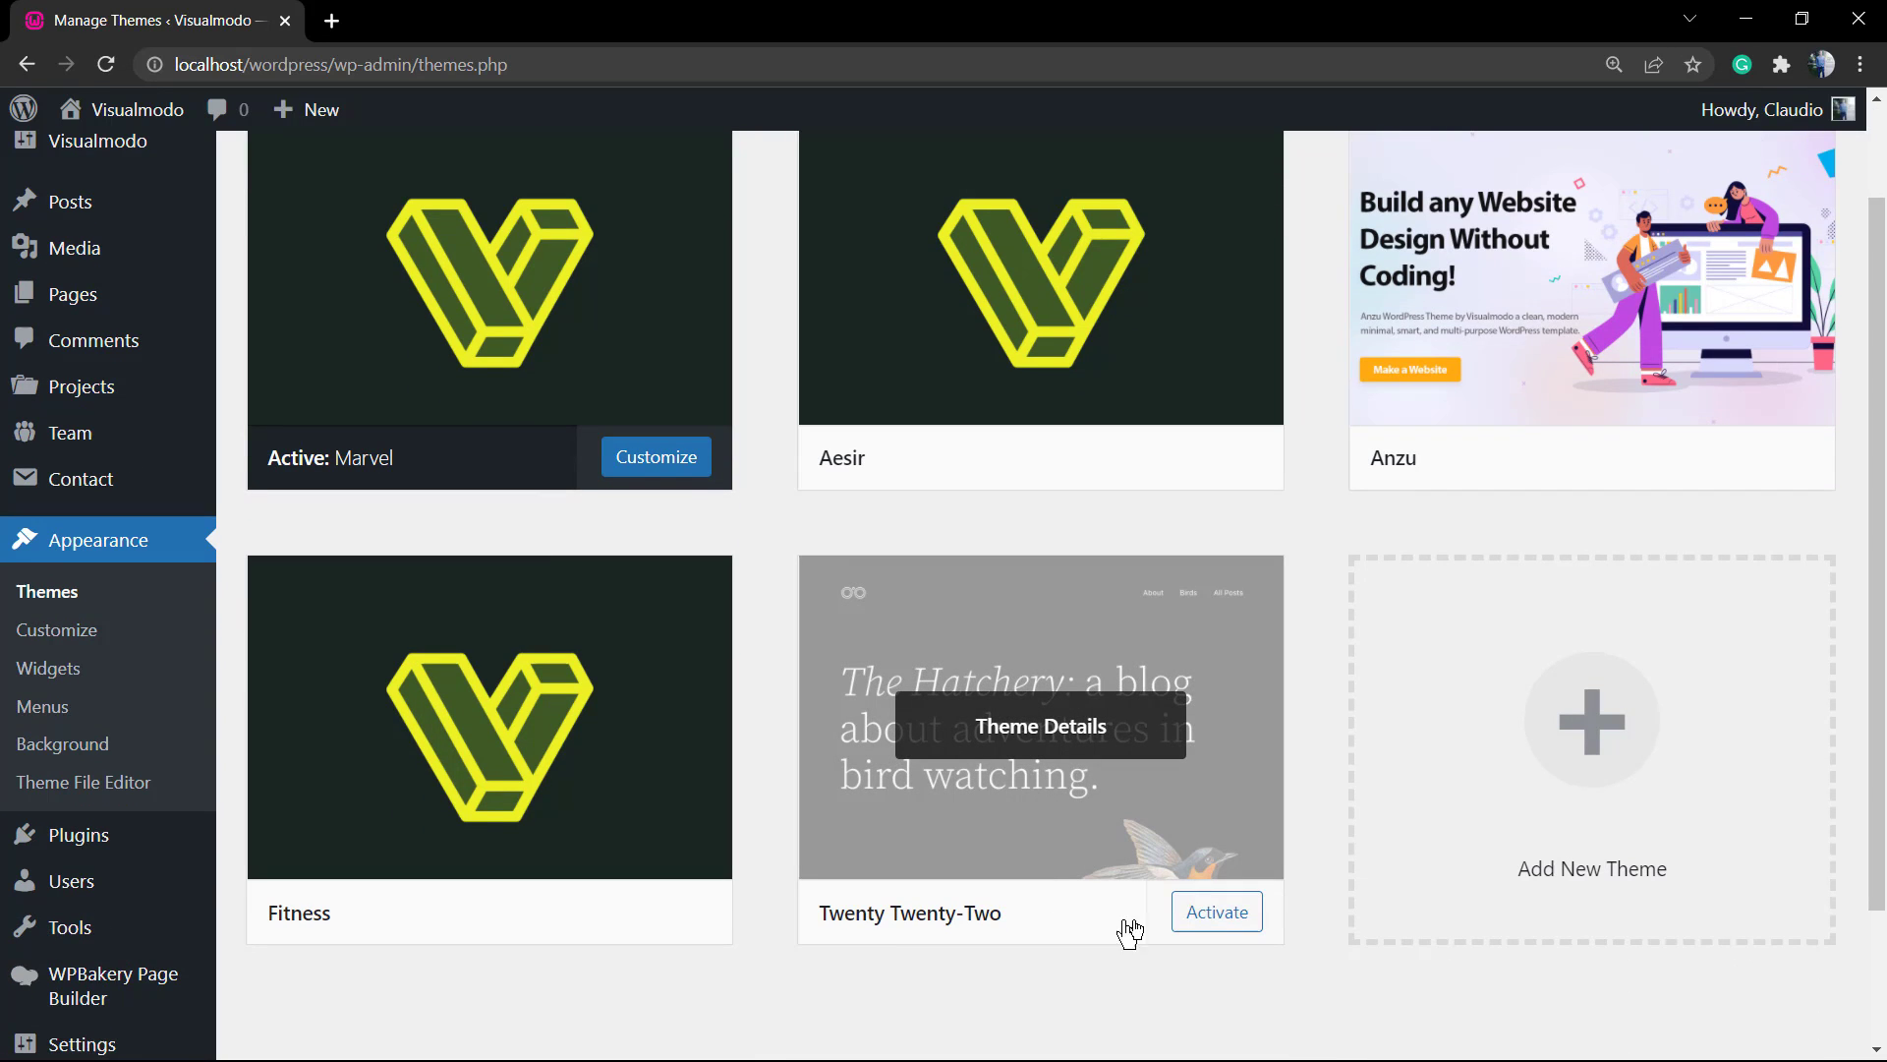
pyautogui.click(1211, 909)
pyautogui.scroll(1, 894, 644)
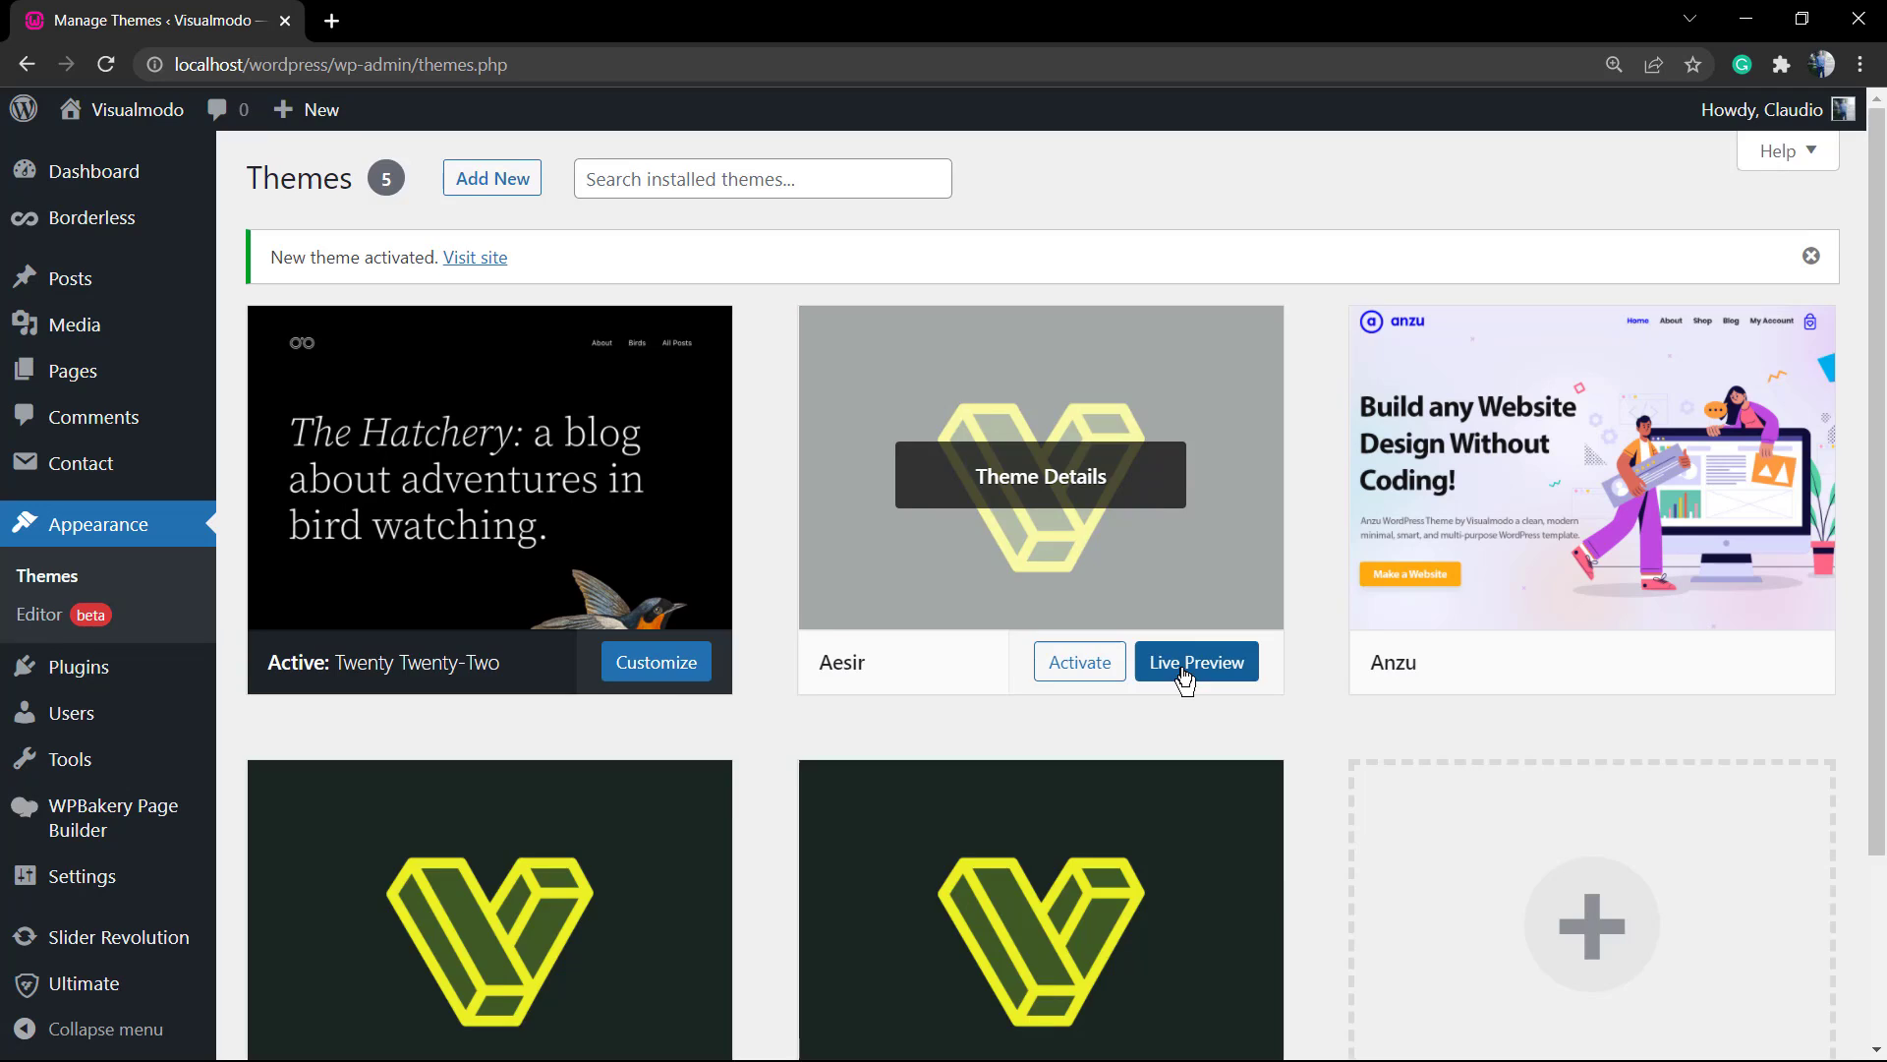
# Make Marvel the active theme again
pyautogui.scroll(-2, 1131, 676)
pyautogui.scroll(2, 994, 878)
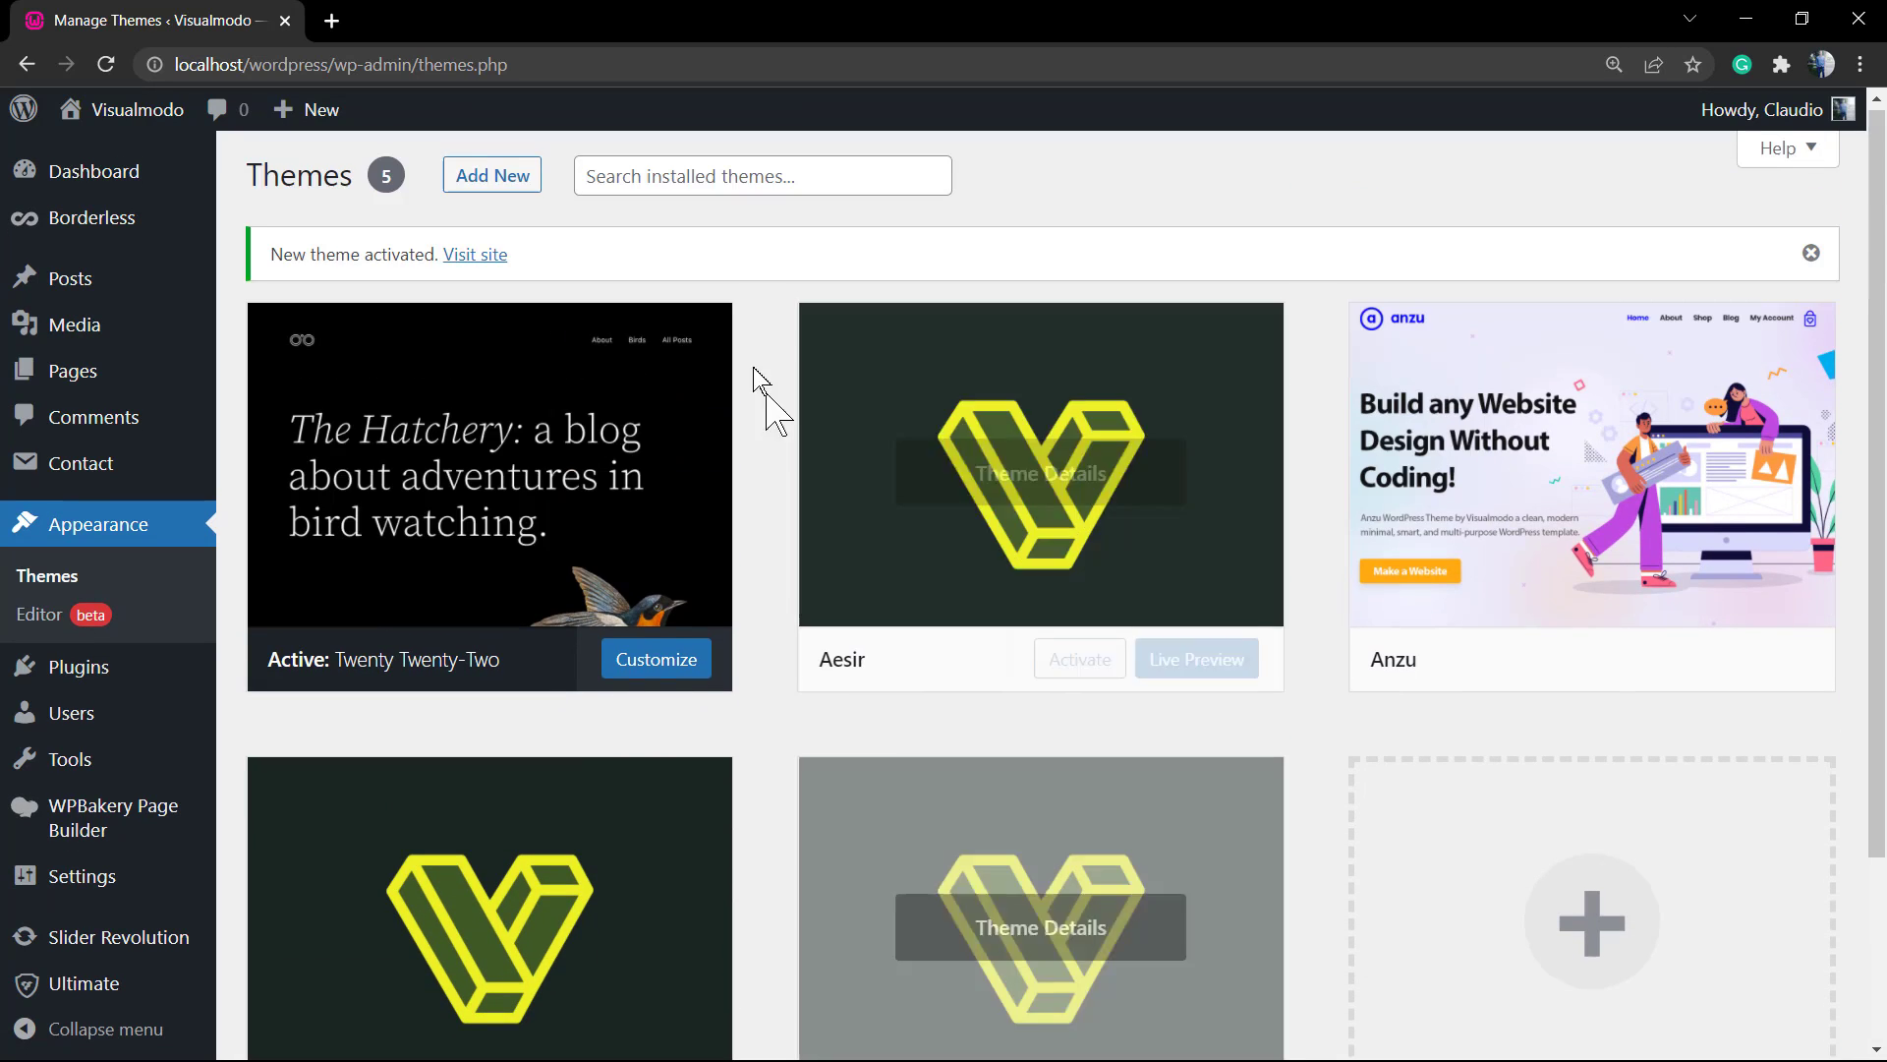
pyautogui.click(494, 182)
pyautogui.scroll(-2, 885, 610)
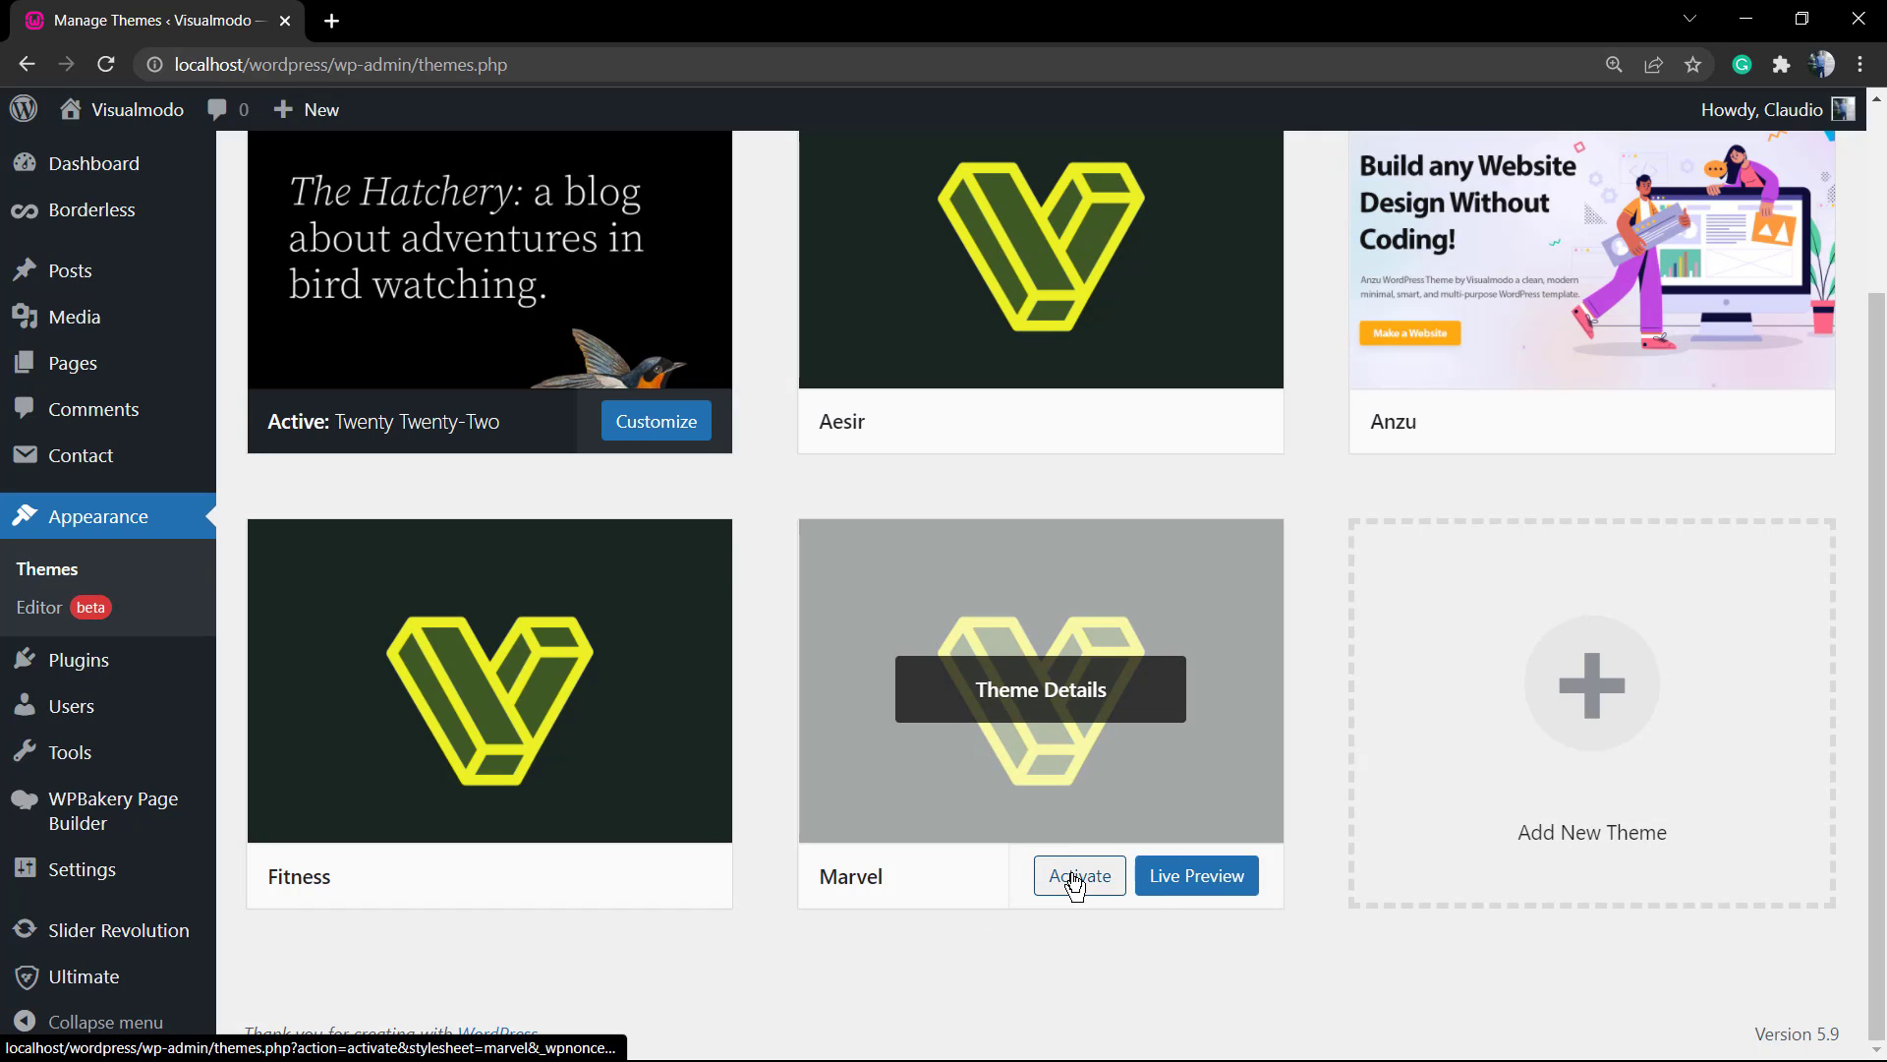
pyautogui.click(1080, 887)
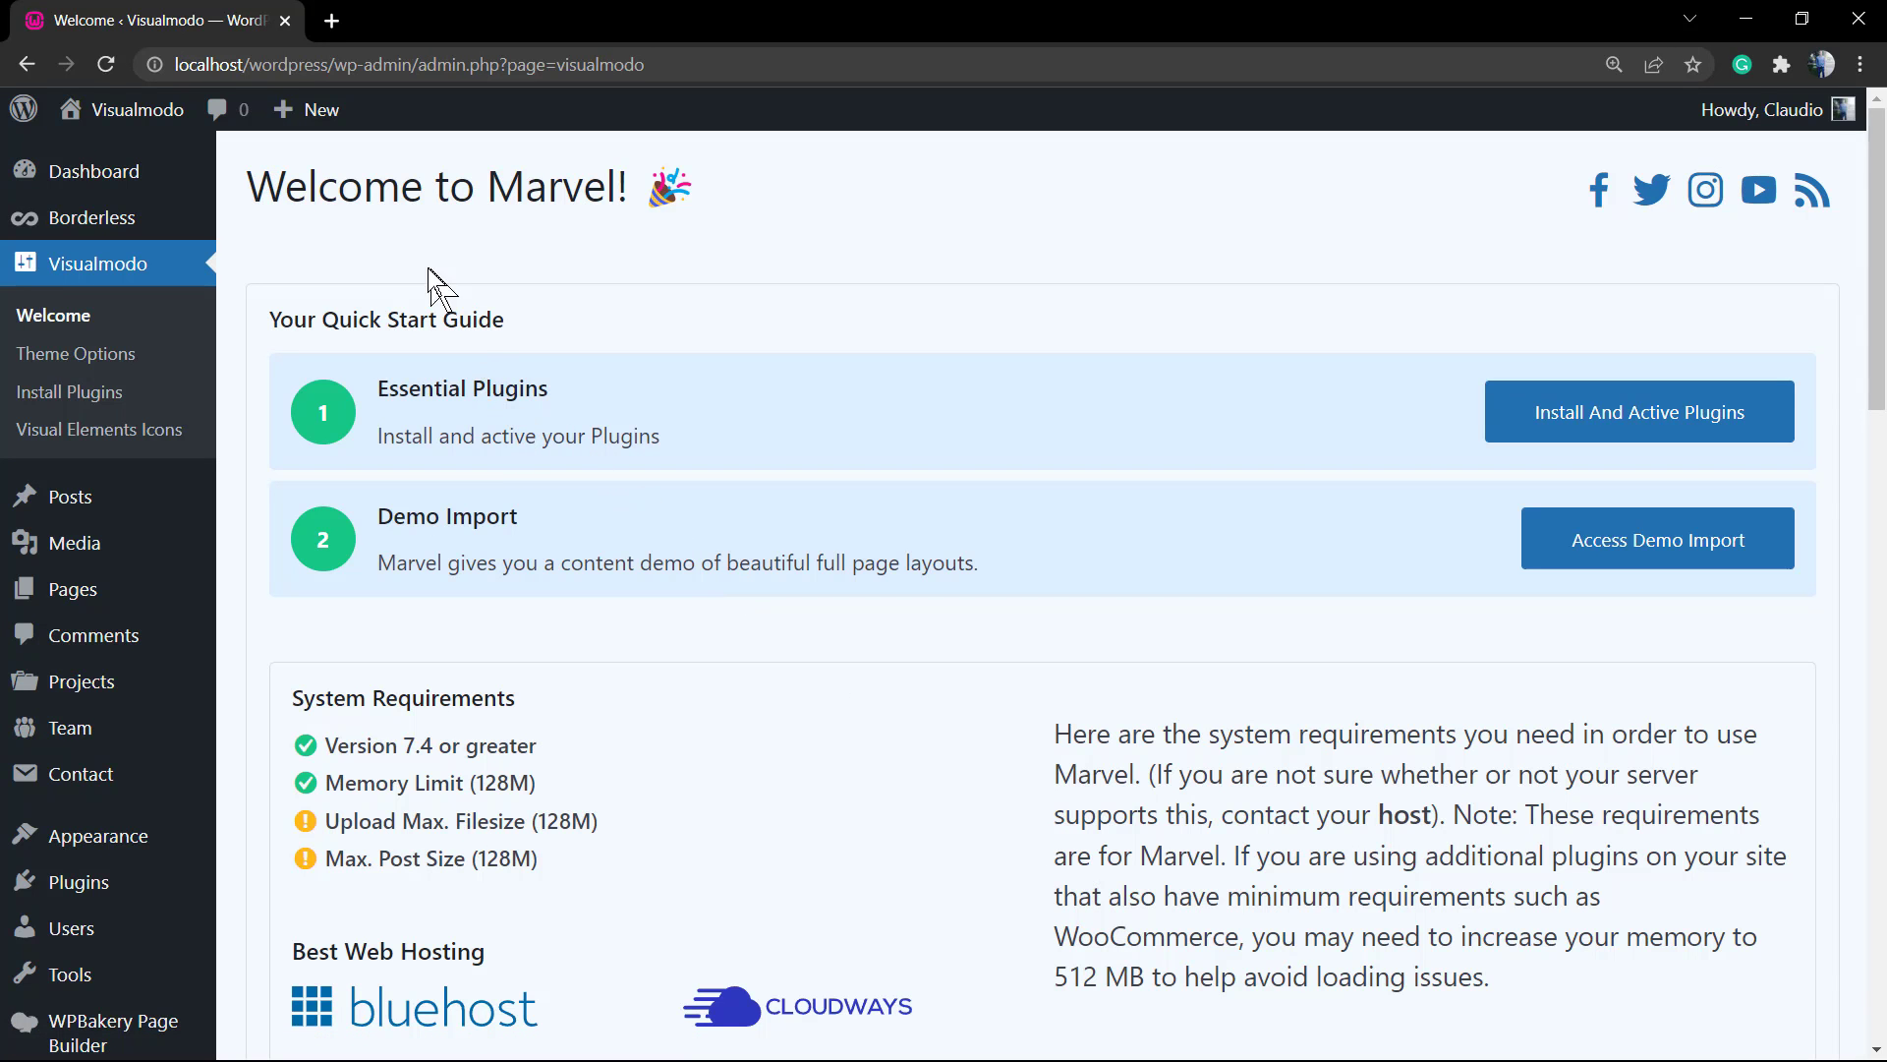
# Review the Welcome to Marvel! heading and the four system requirement lines
pyautogui.moveTo(259, 187); pyautogui.dragTo(717, 206)
pyautogui.click(836, 267)
pyautogui.scroll(-3, 897, 413)
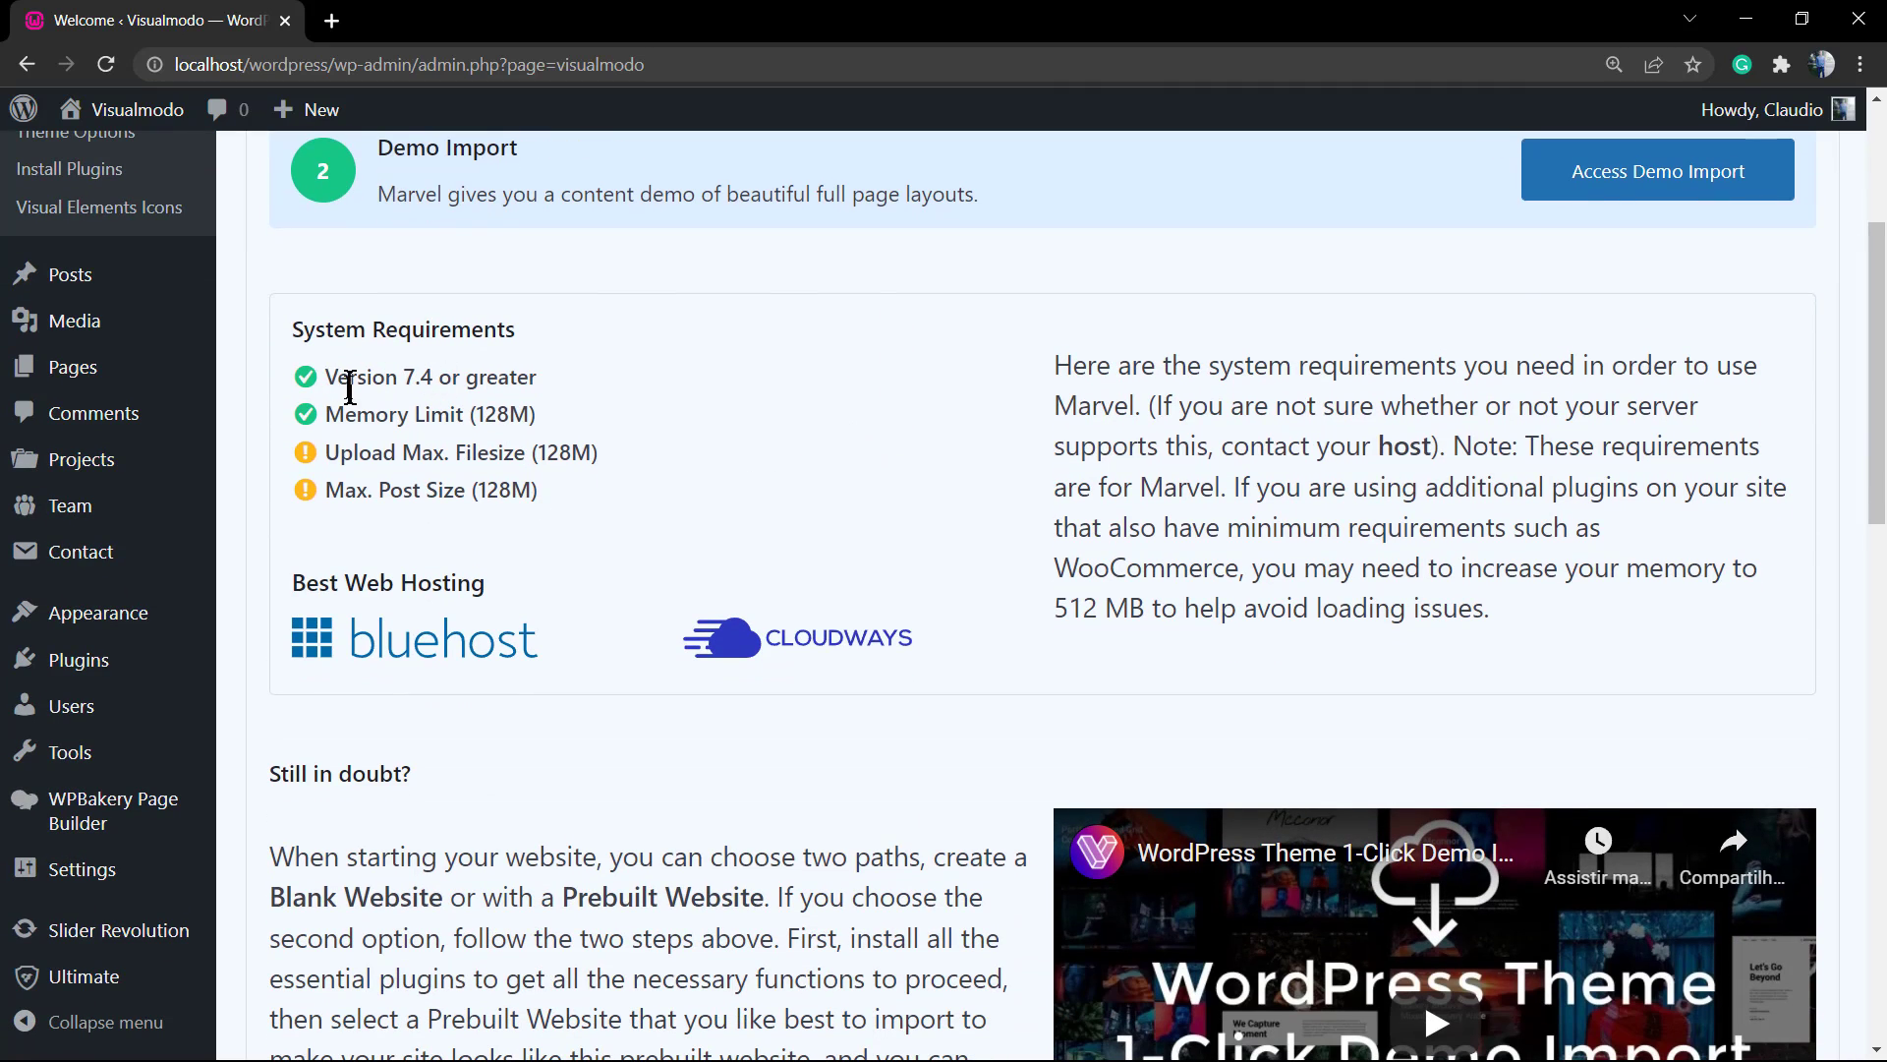
pyautogui.moveTo(324, 375); pyautogui.dragTo(620, 498)
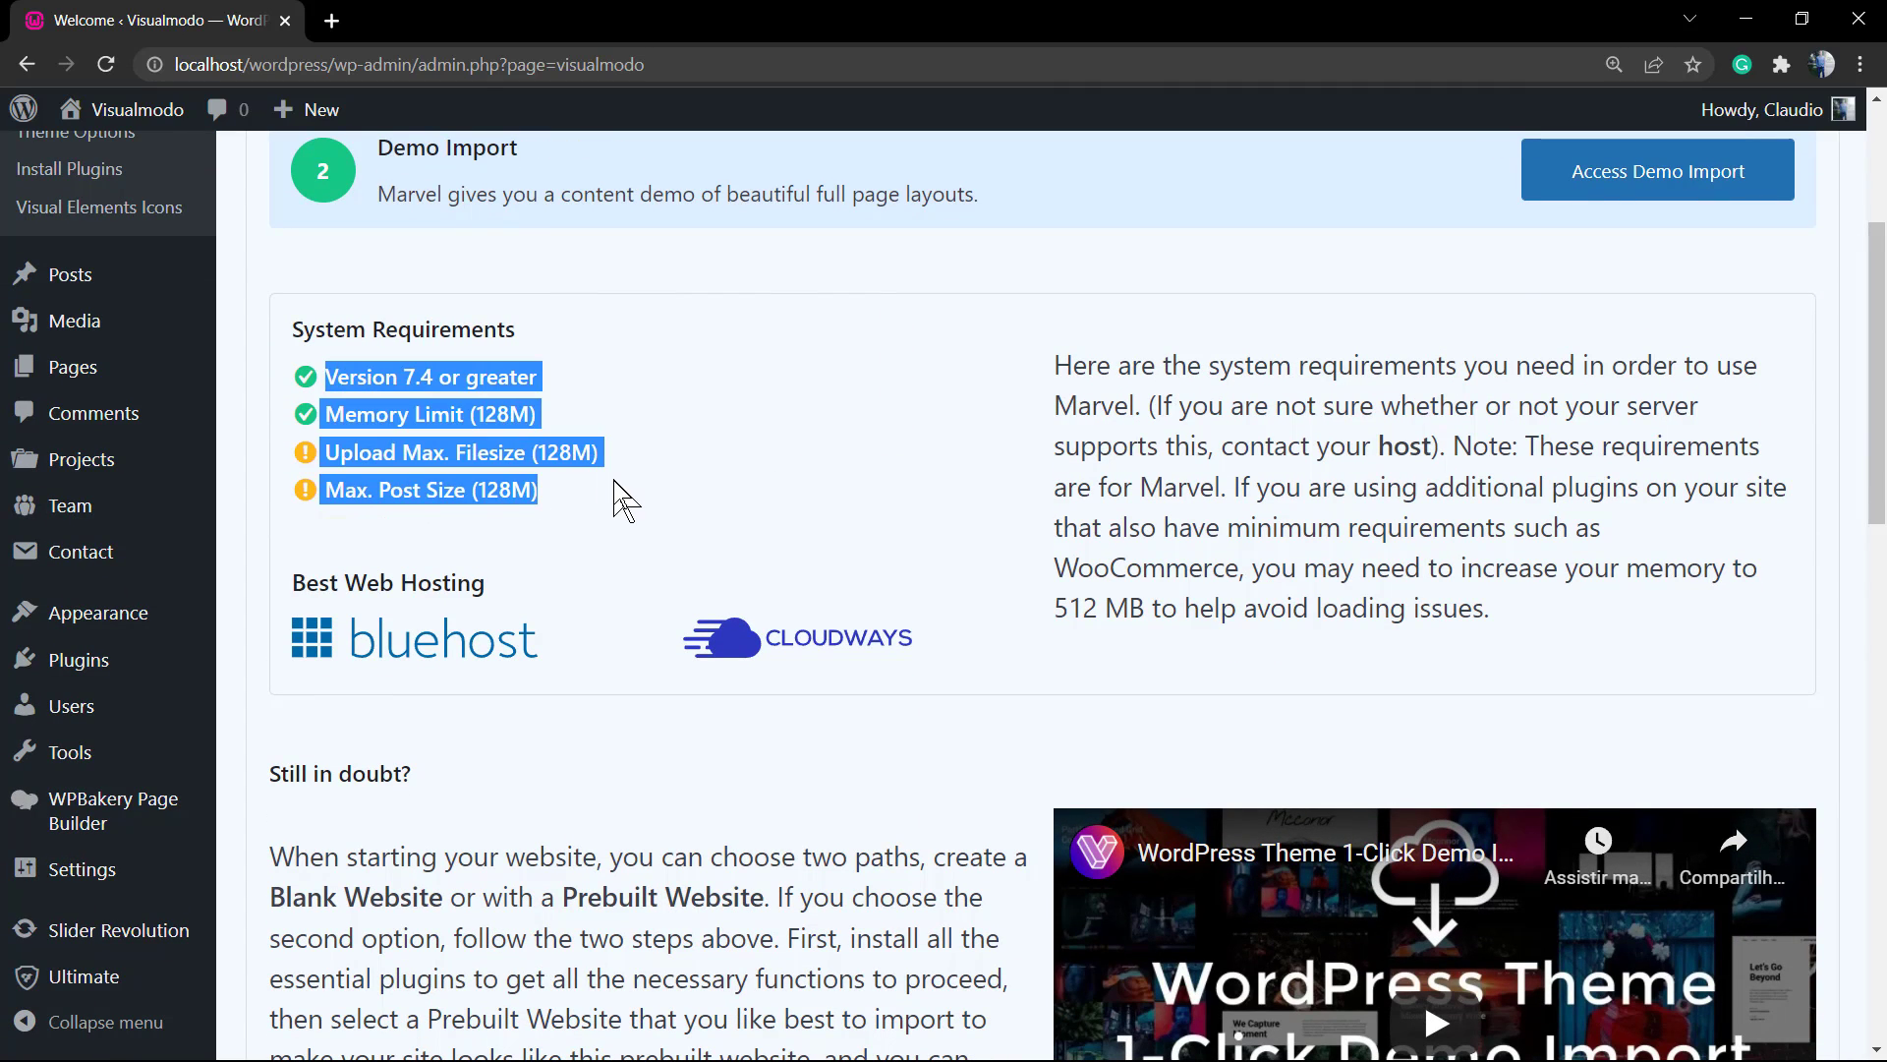
pyautogui.click(613, 480)
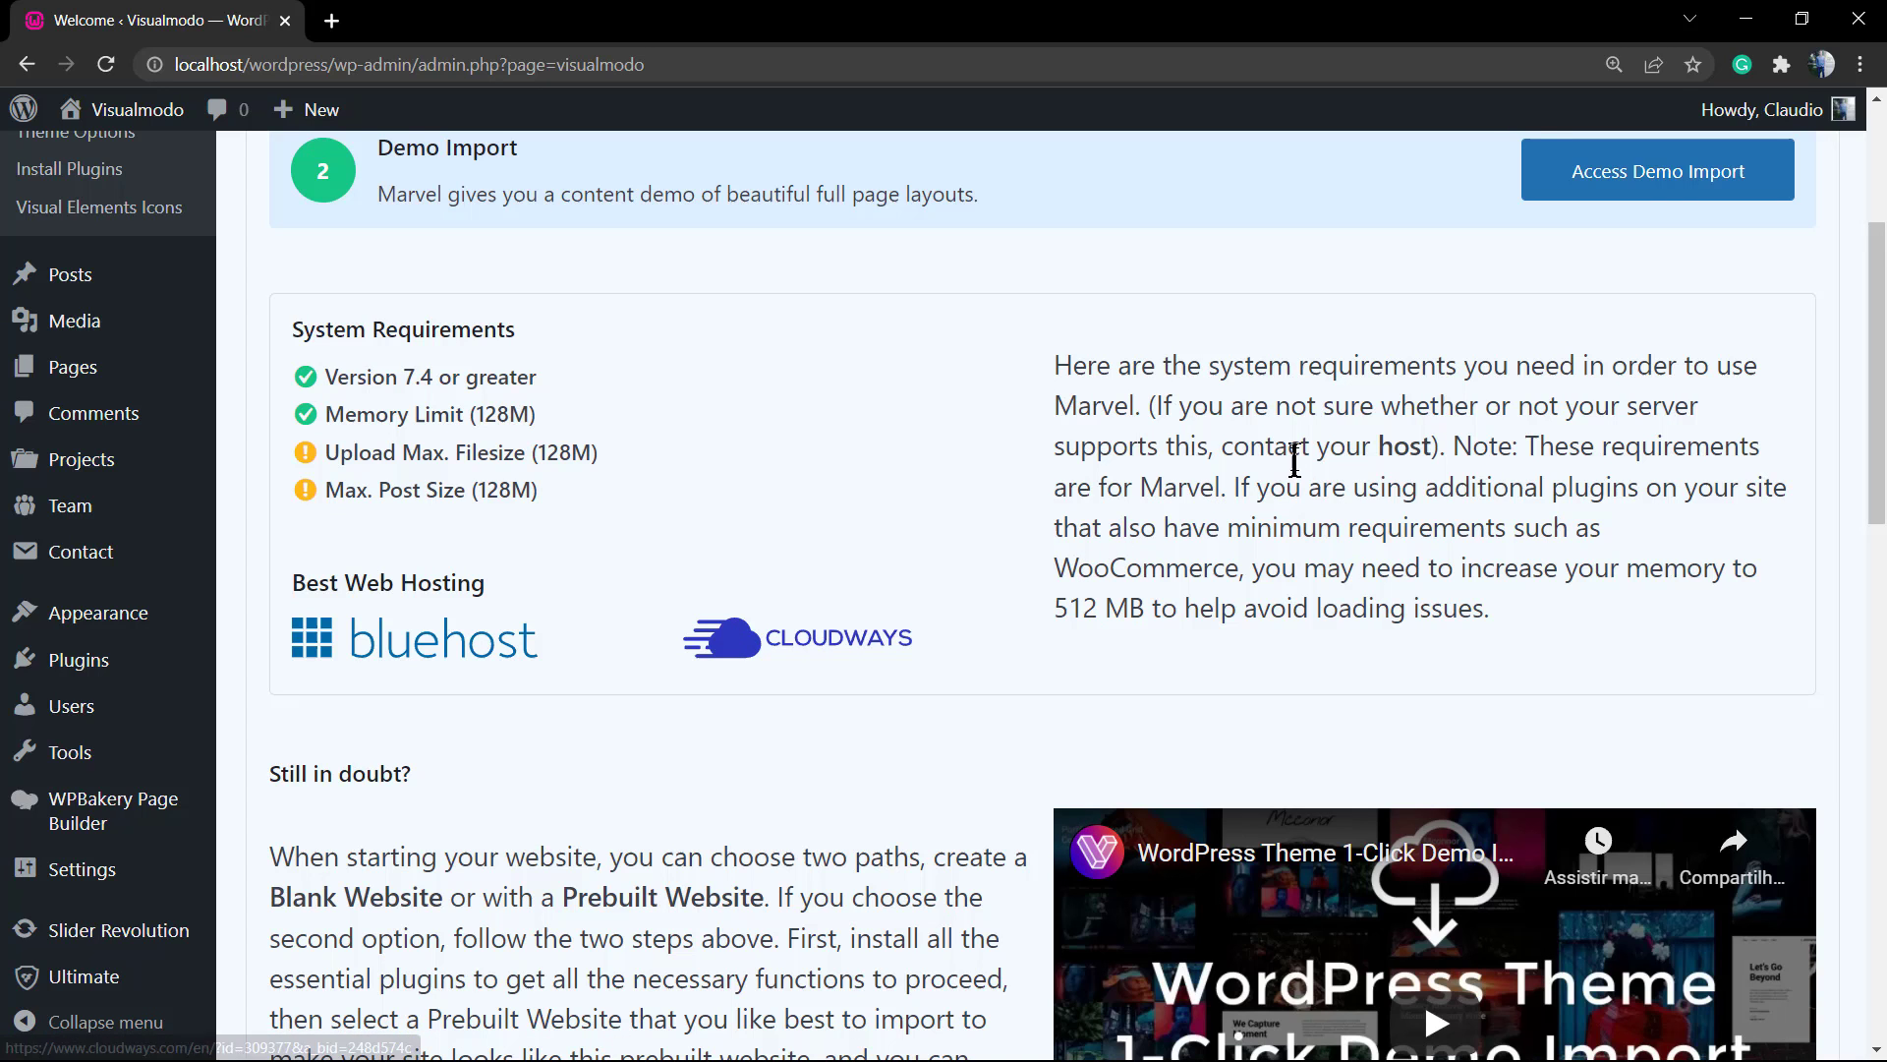
# Scroll through the useful links and footer, then back up to the Essential Plugins heading
pyautogui.scroll(-5, 1130, 409)
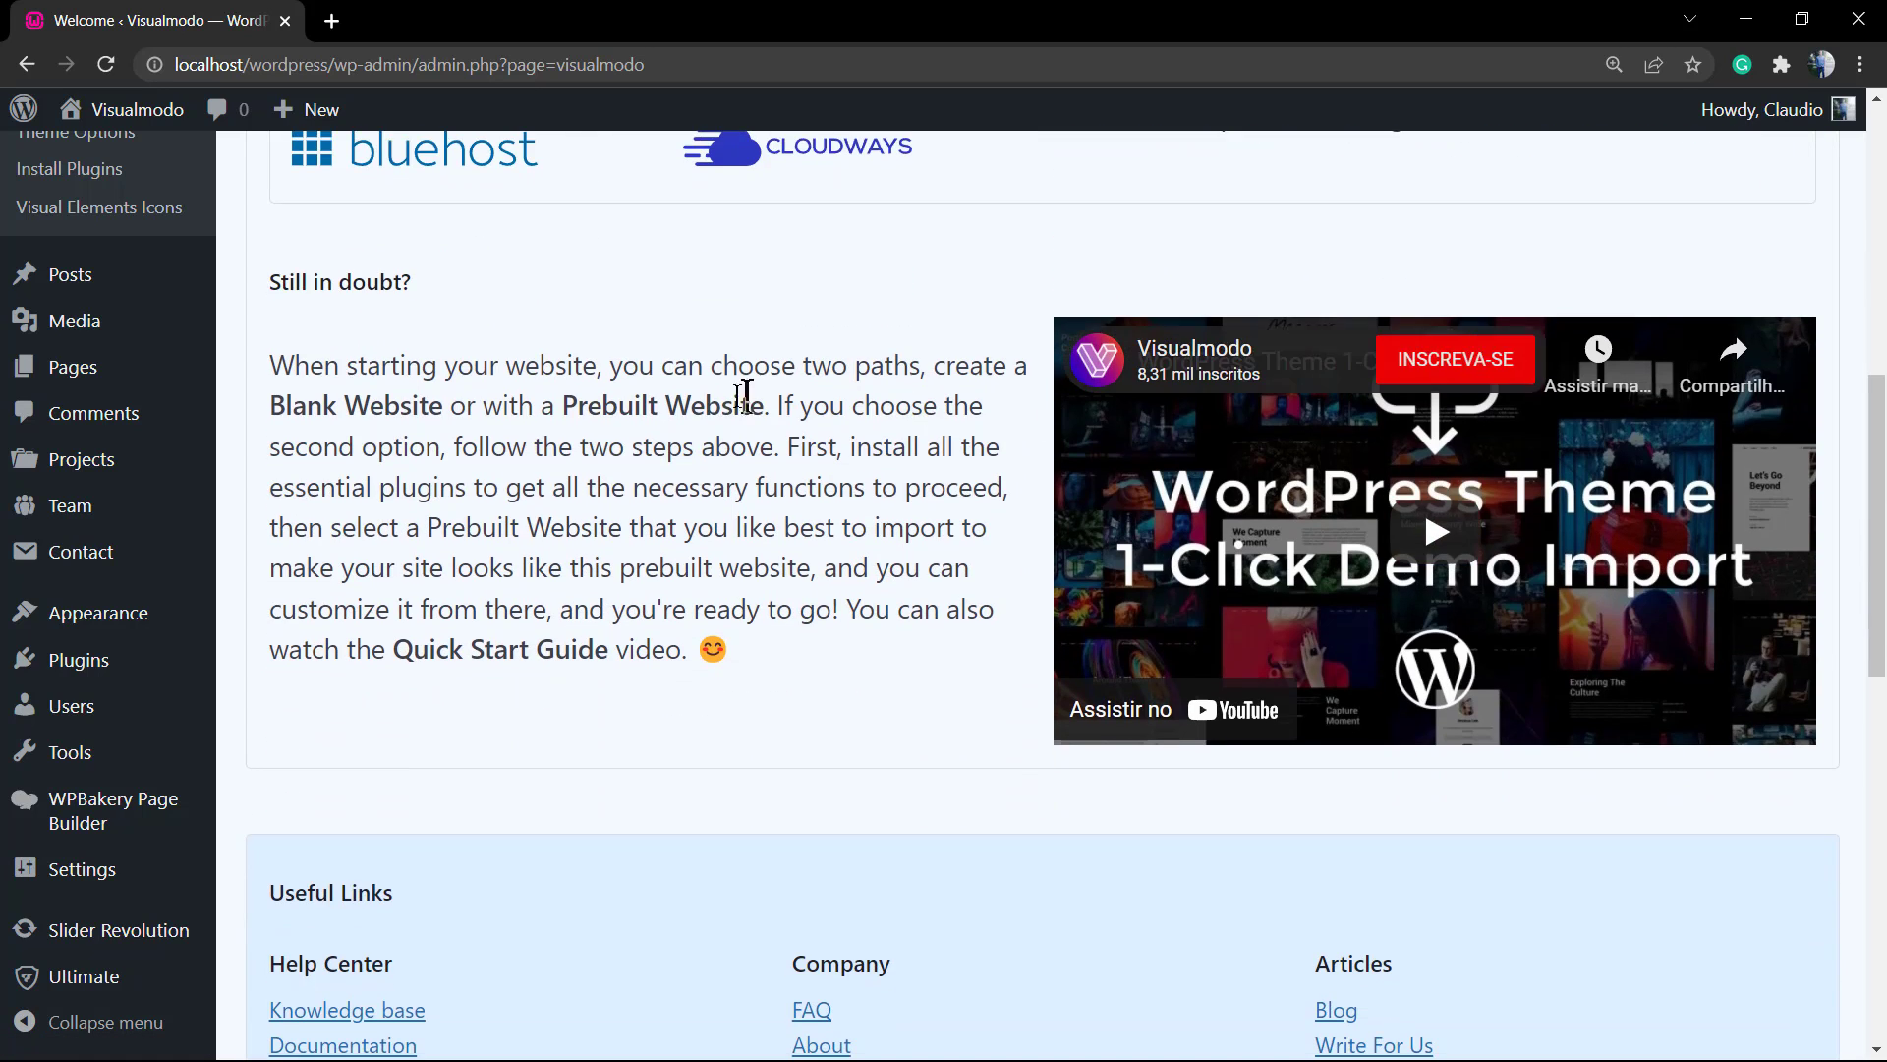
pyautogui.scroll(-5, 575, 544)
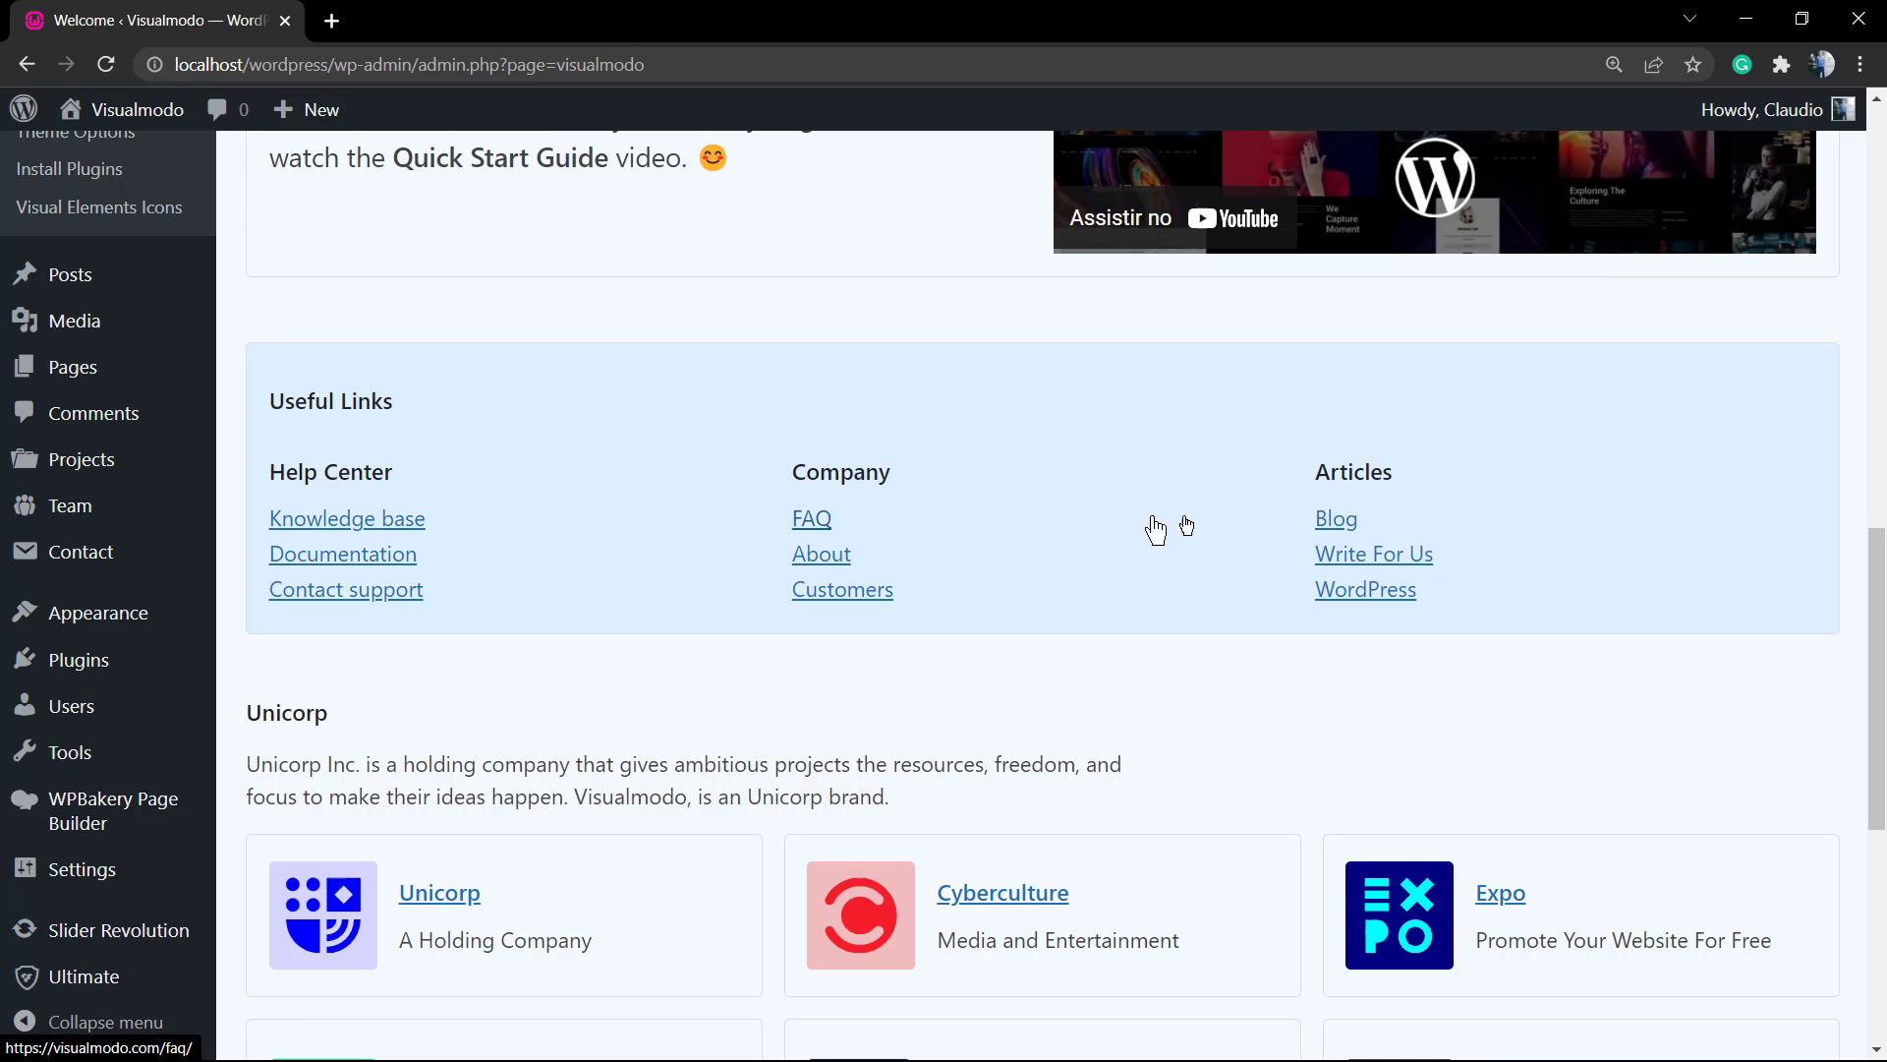
pyautogui.scroll(-4, 1130, 590)
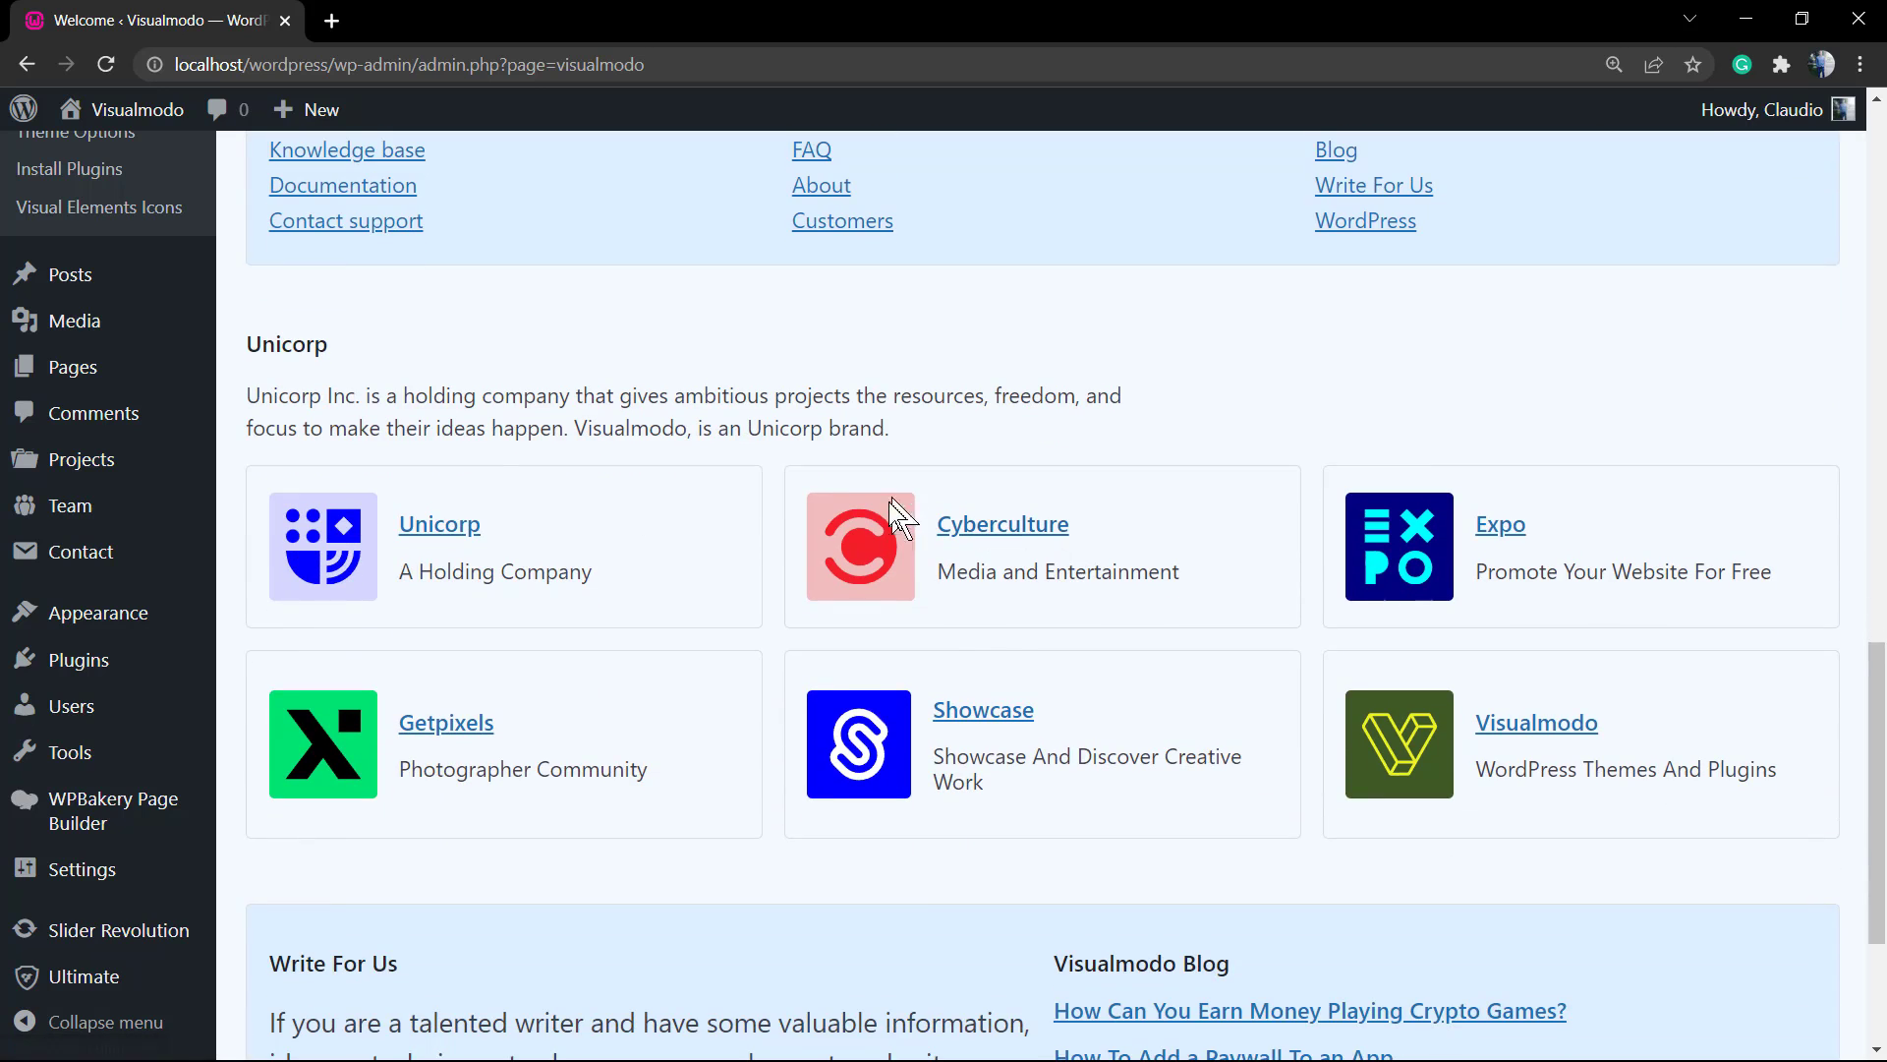
pyautogui.scroll(-4, 1176, 481)
pyautogui.scroll(-1, 439, 649)
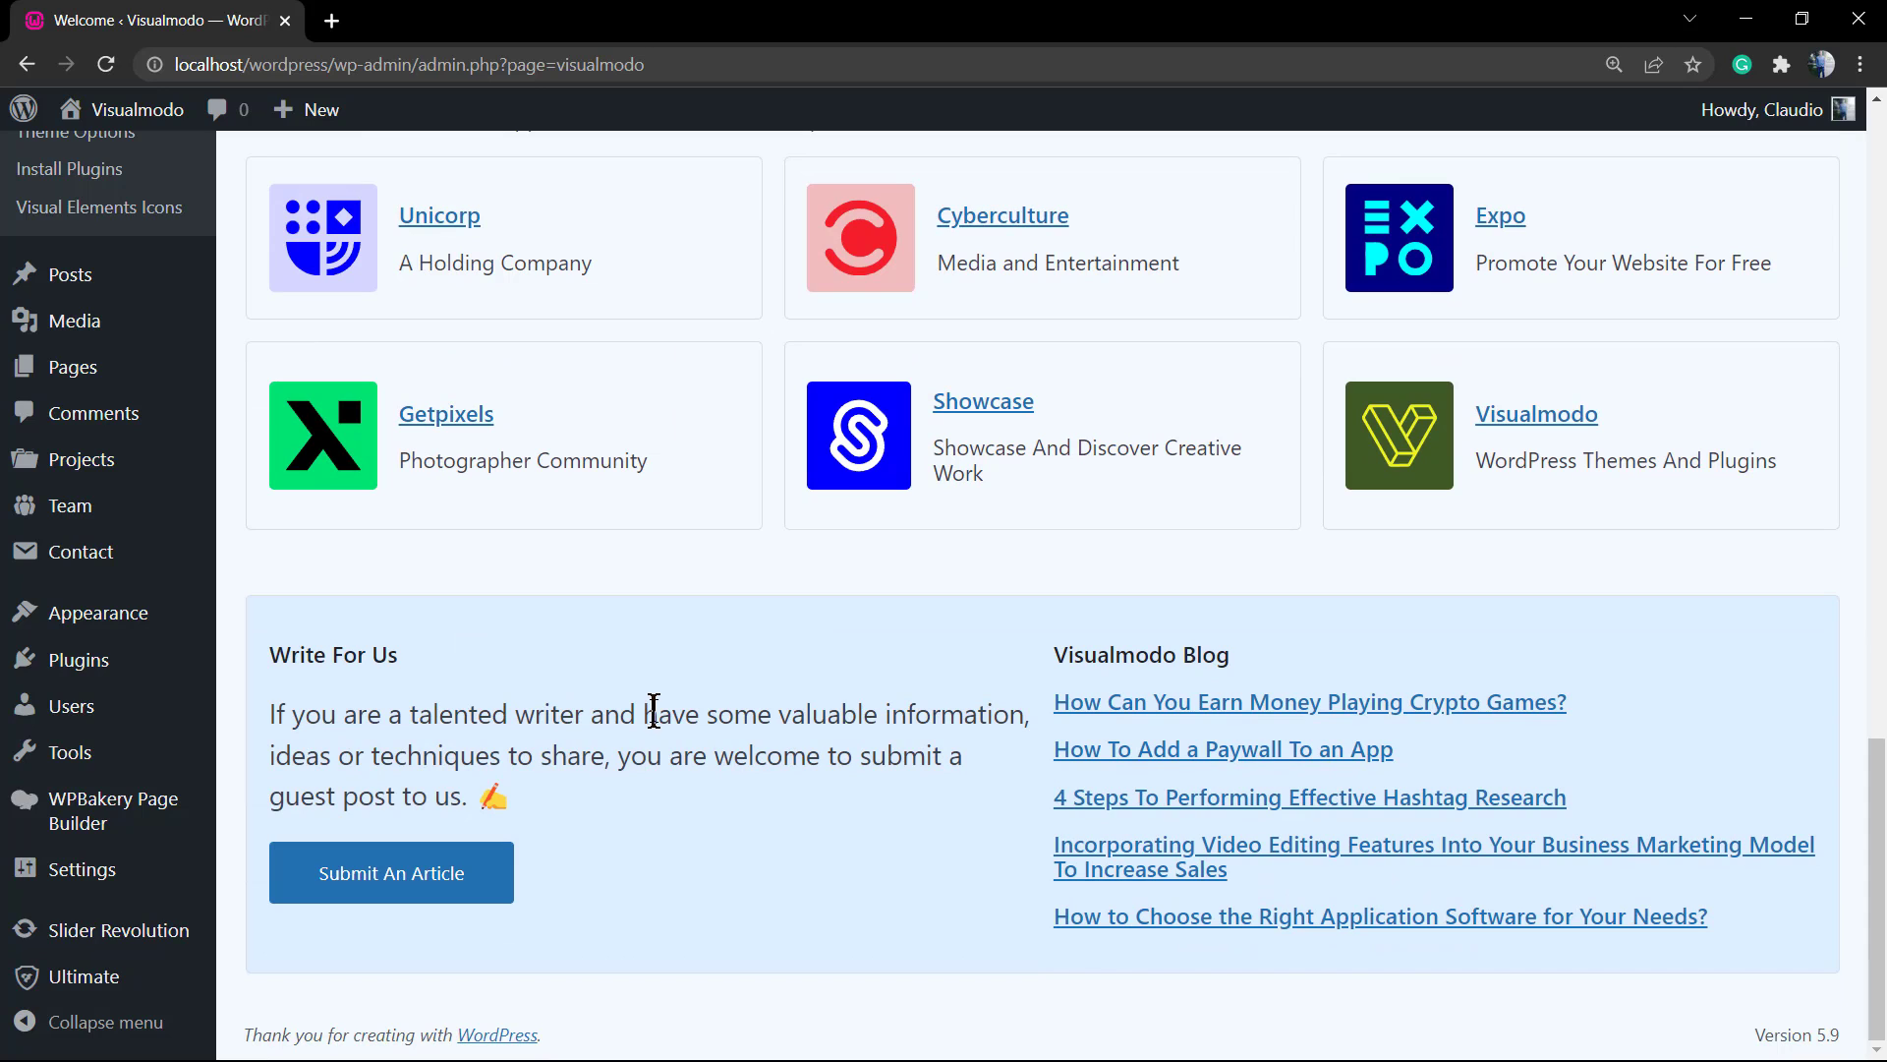
pyautogui.scroll(15, 654, 707)
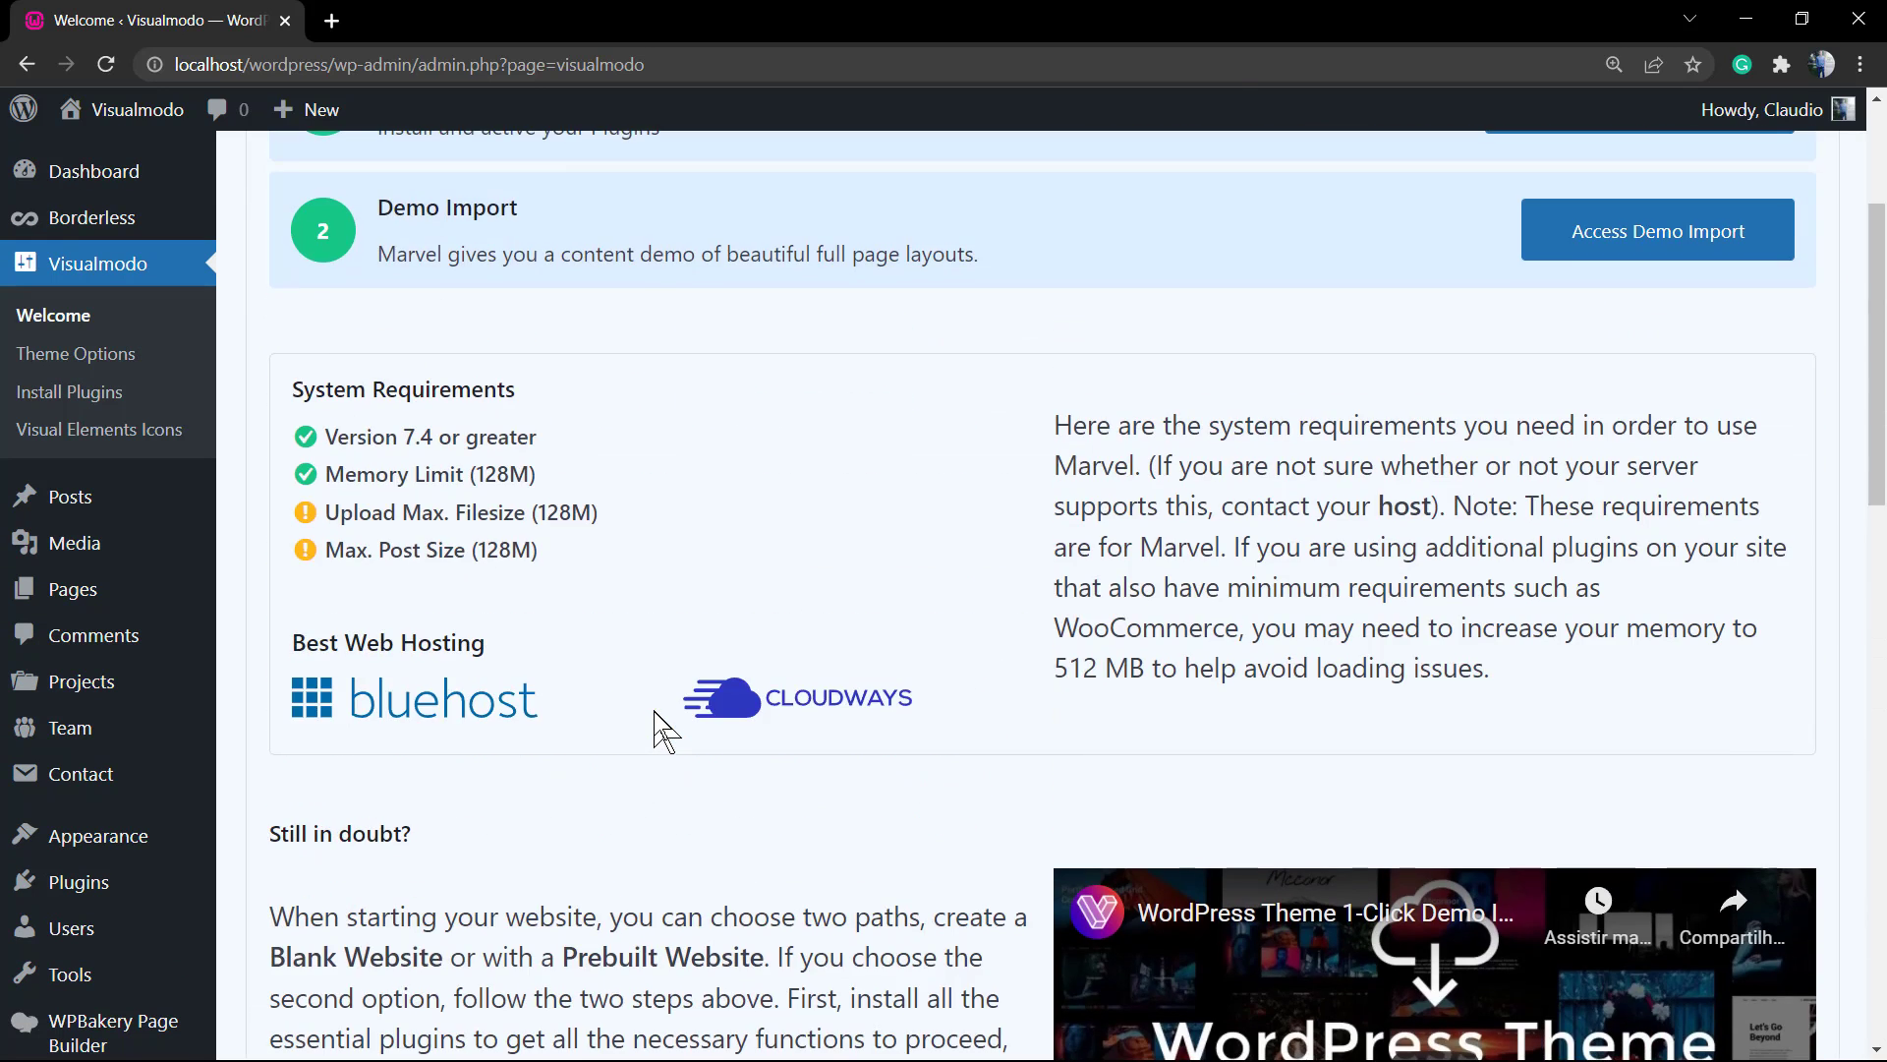
pyautogui.scroll(3, 629, 649)
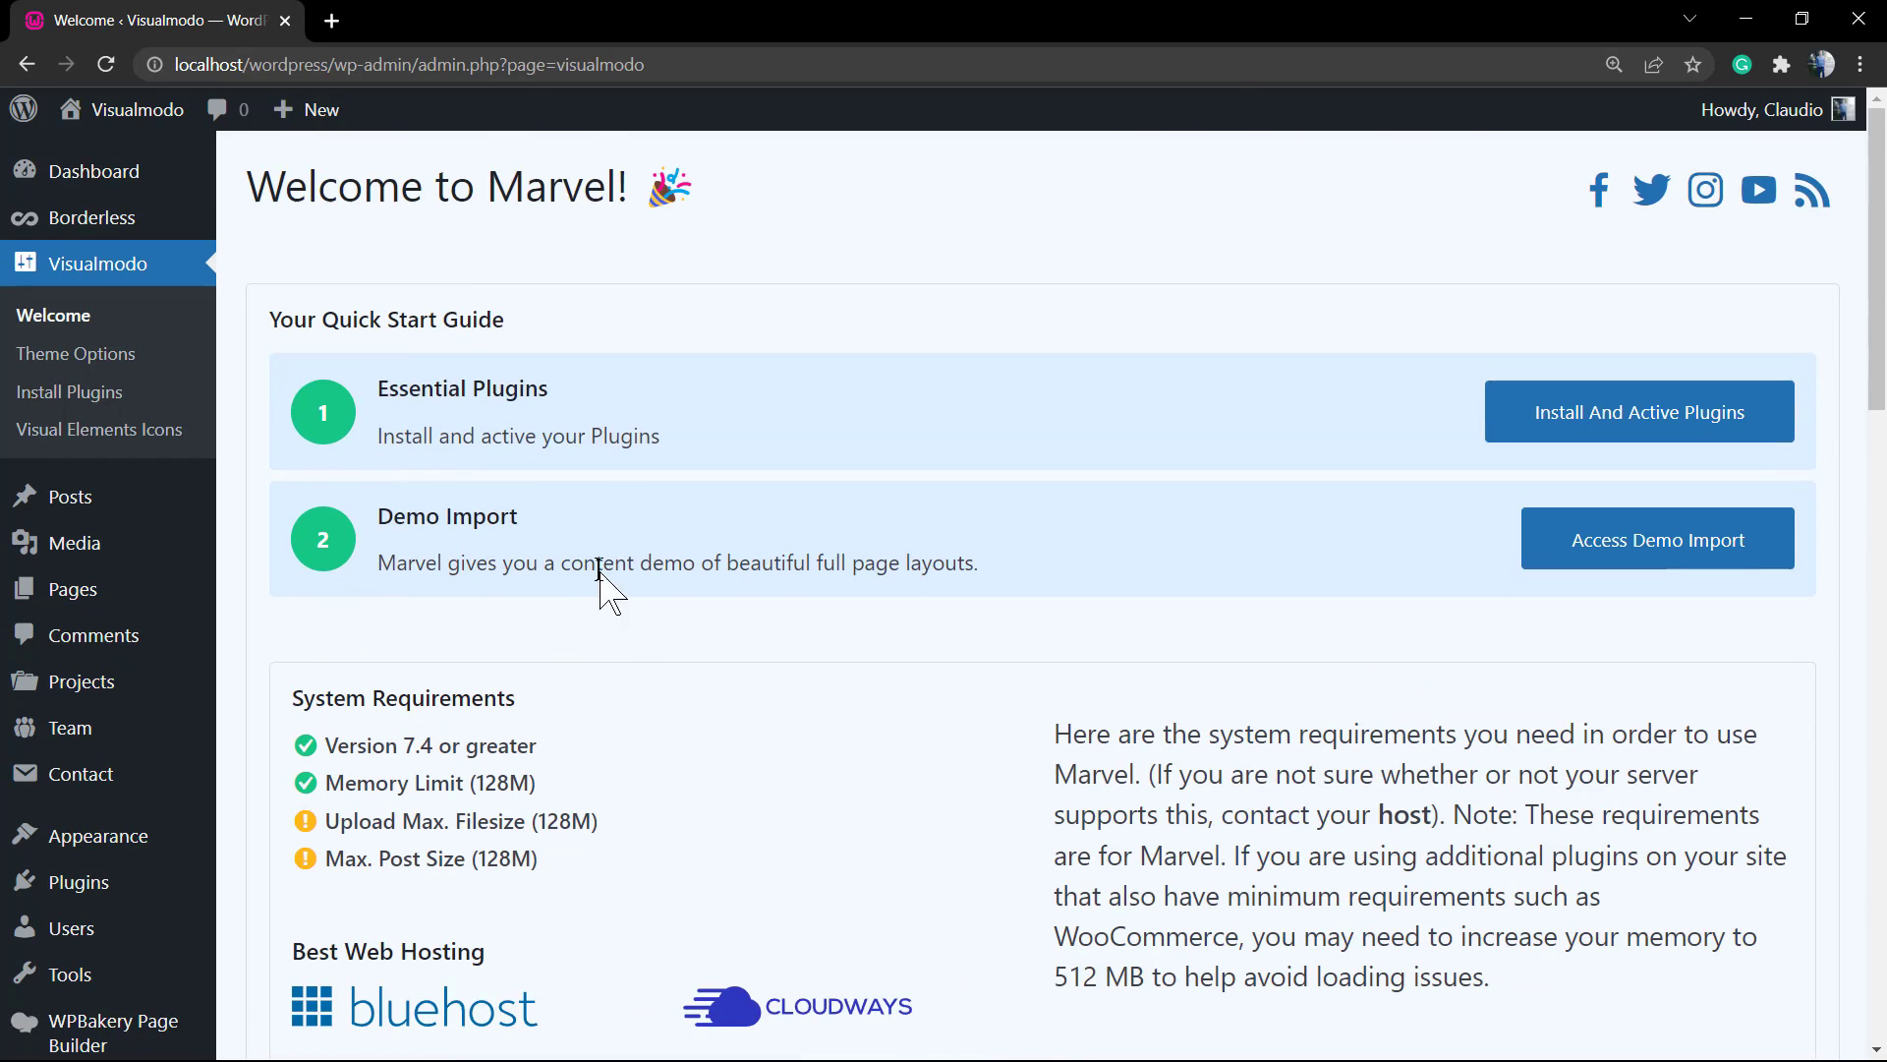
pyautogui.tripleClick(425, 380)
pyautogui.click(425, 380)
# Activate One Click Demo Import from Install Required Plugins, then return to Visualmodo > Welcome
pyautogui.click(1623, 417)
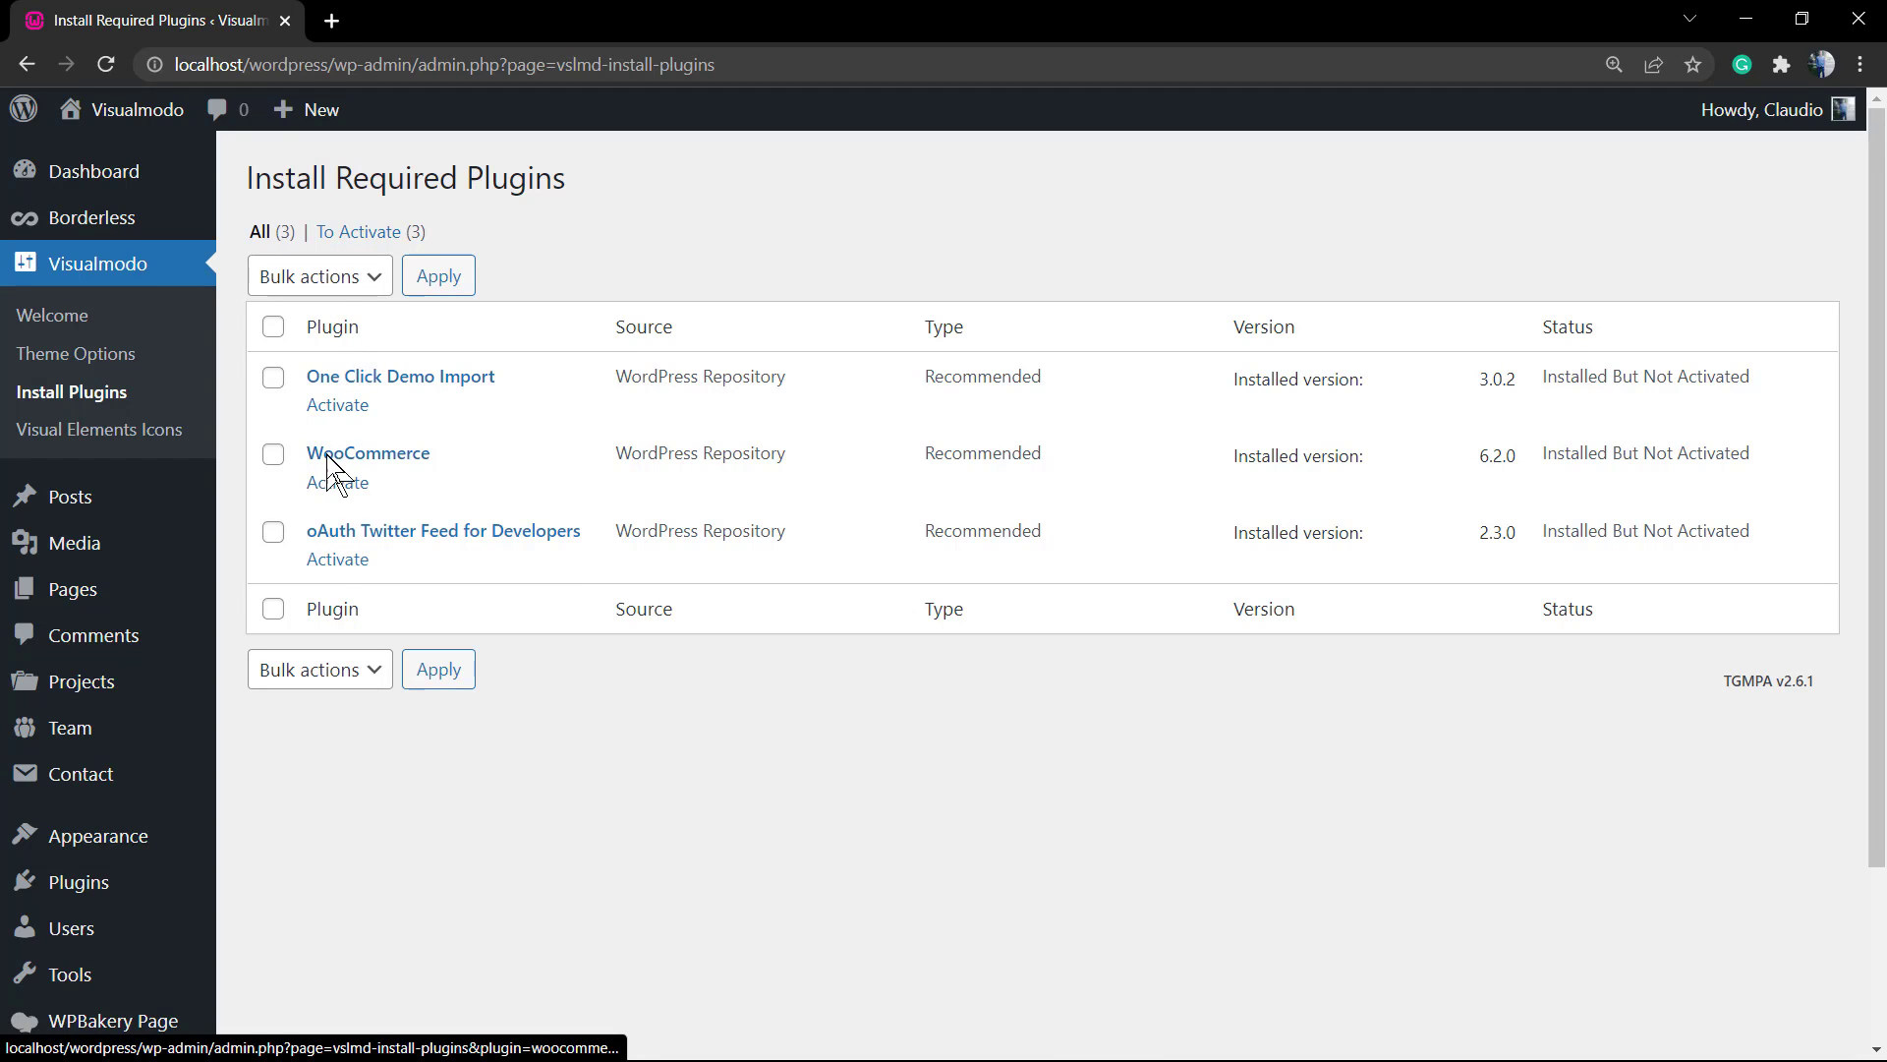
pyautogui.moveTo(497, 387); pyautogui.dragTo(459, 366)
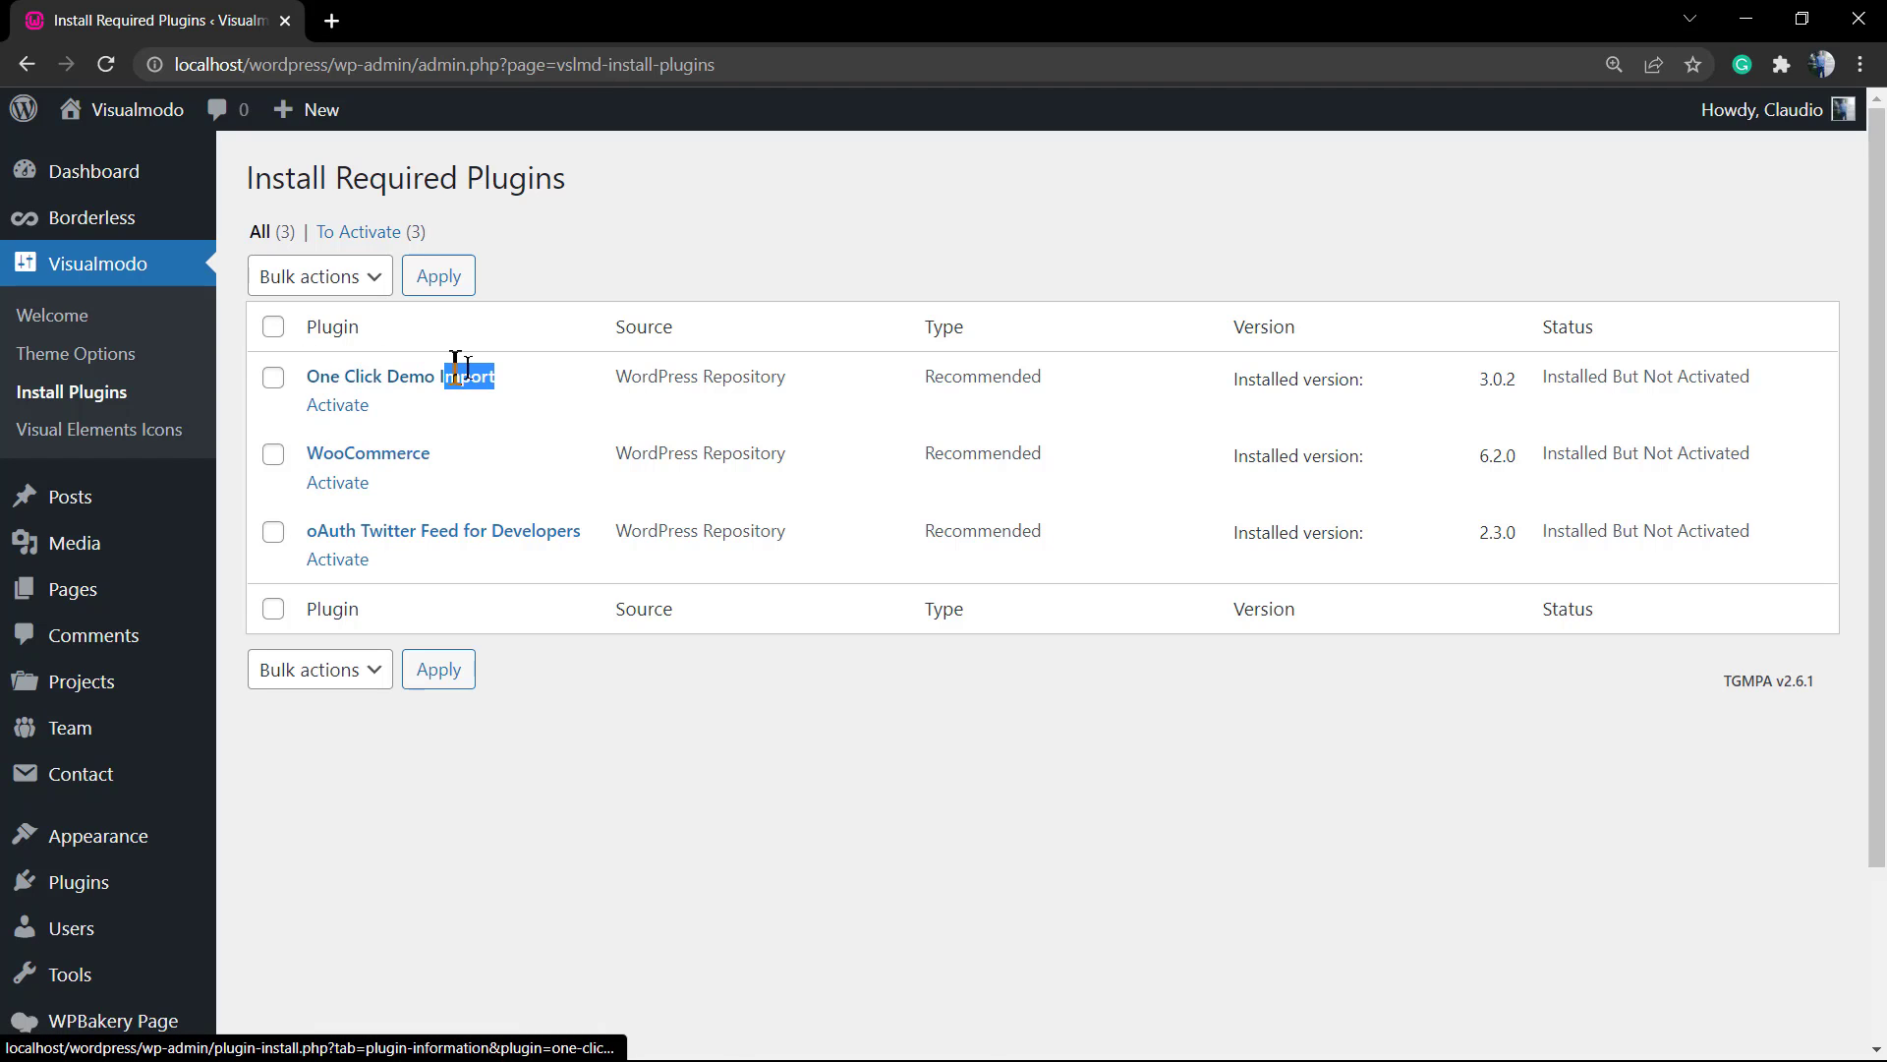
pyautogui.click(344, 405)
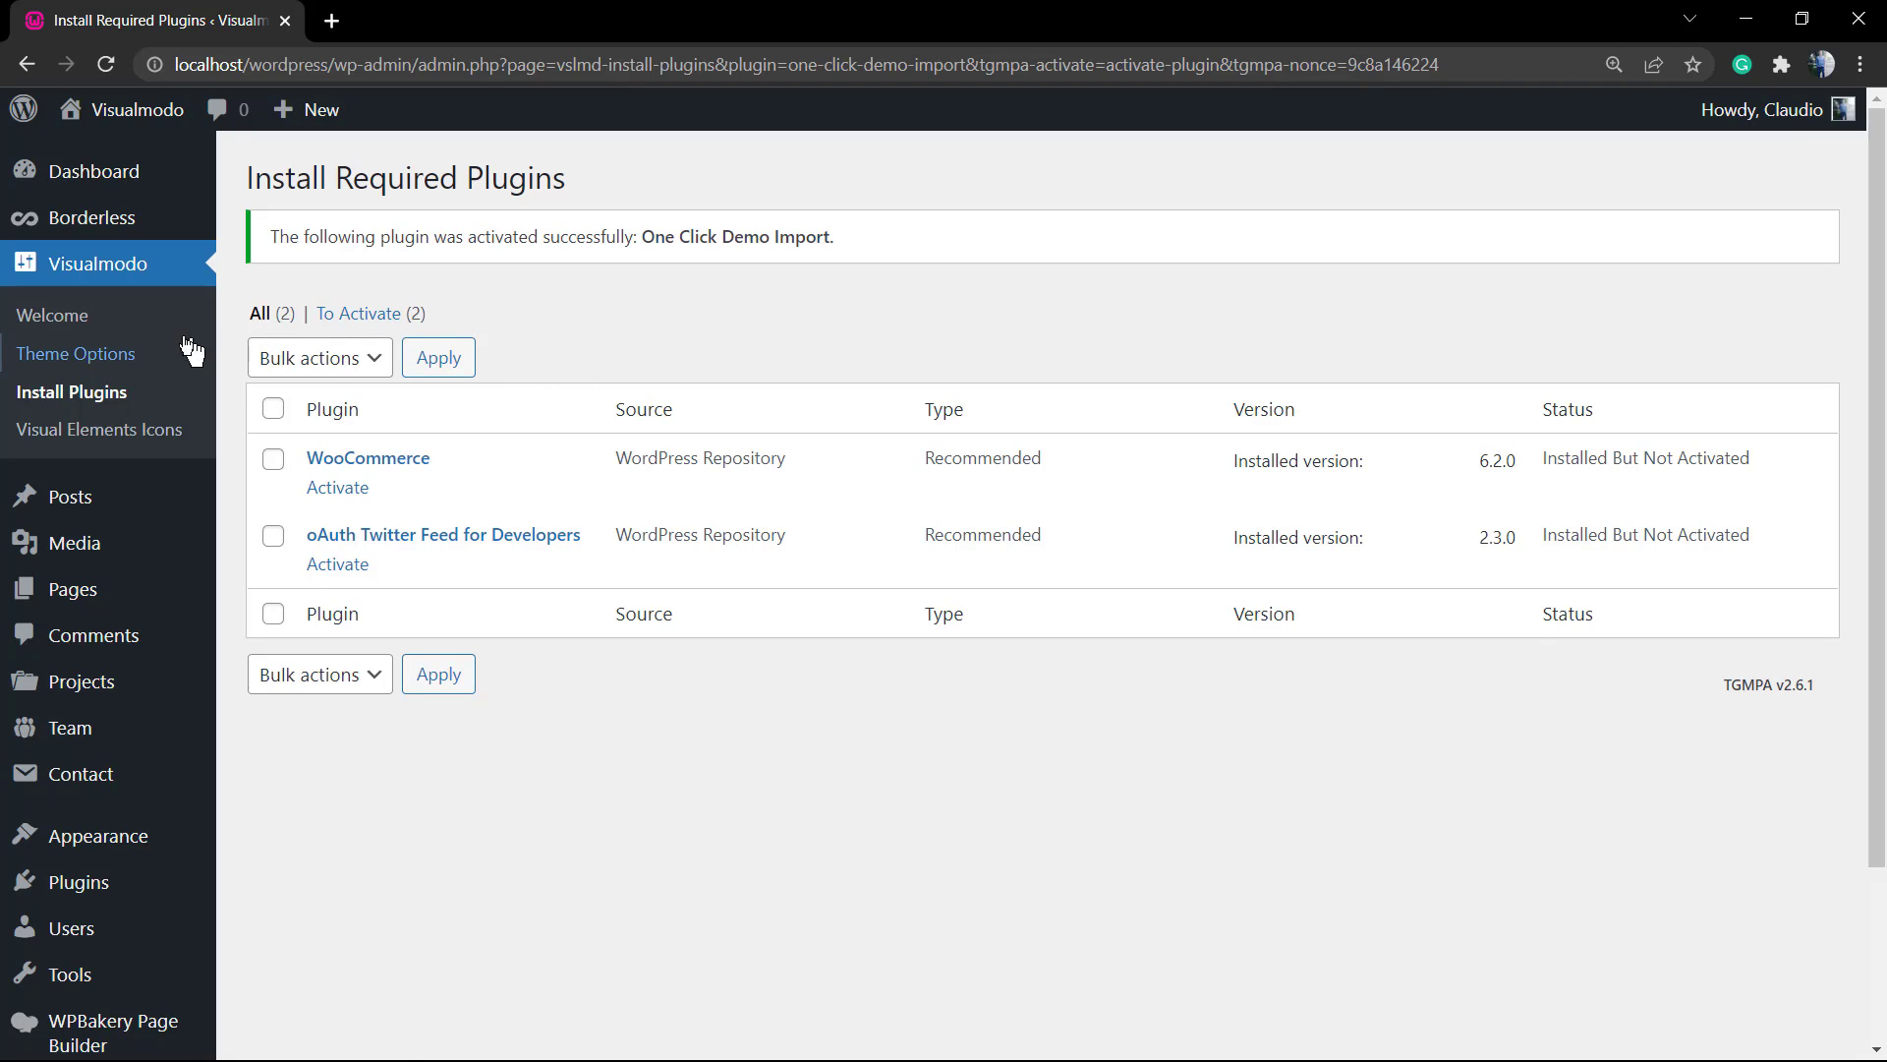
pyautogui.click(66, 331)
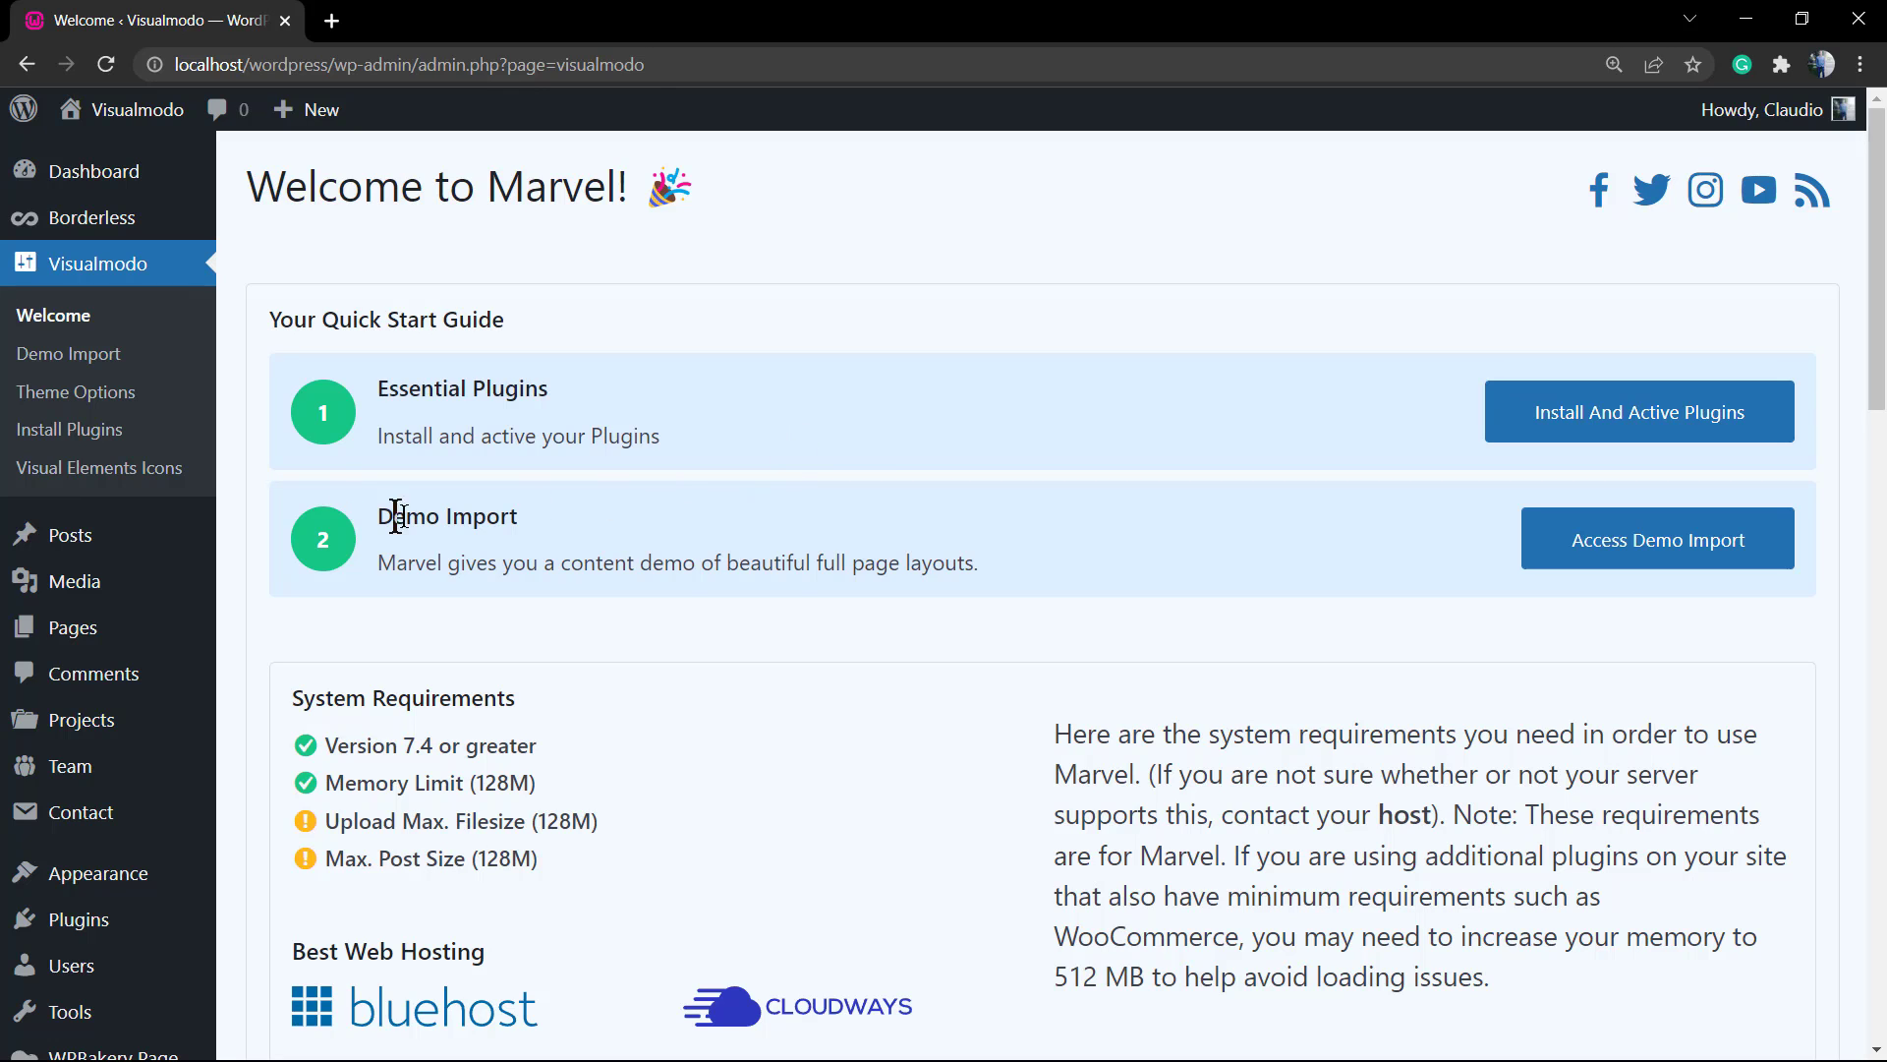
# Open Demo Import from the Welcome page and review the slider setup note before importing
pyautogui.moveTo(356, 531); pyautogui.dragTo(1006, 556)
pyautogui.click(1017, 568)
pyautogui.click(1657, 548)
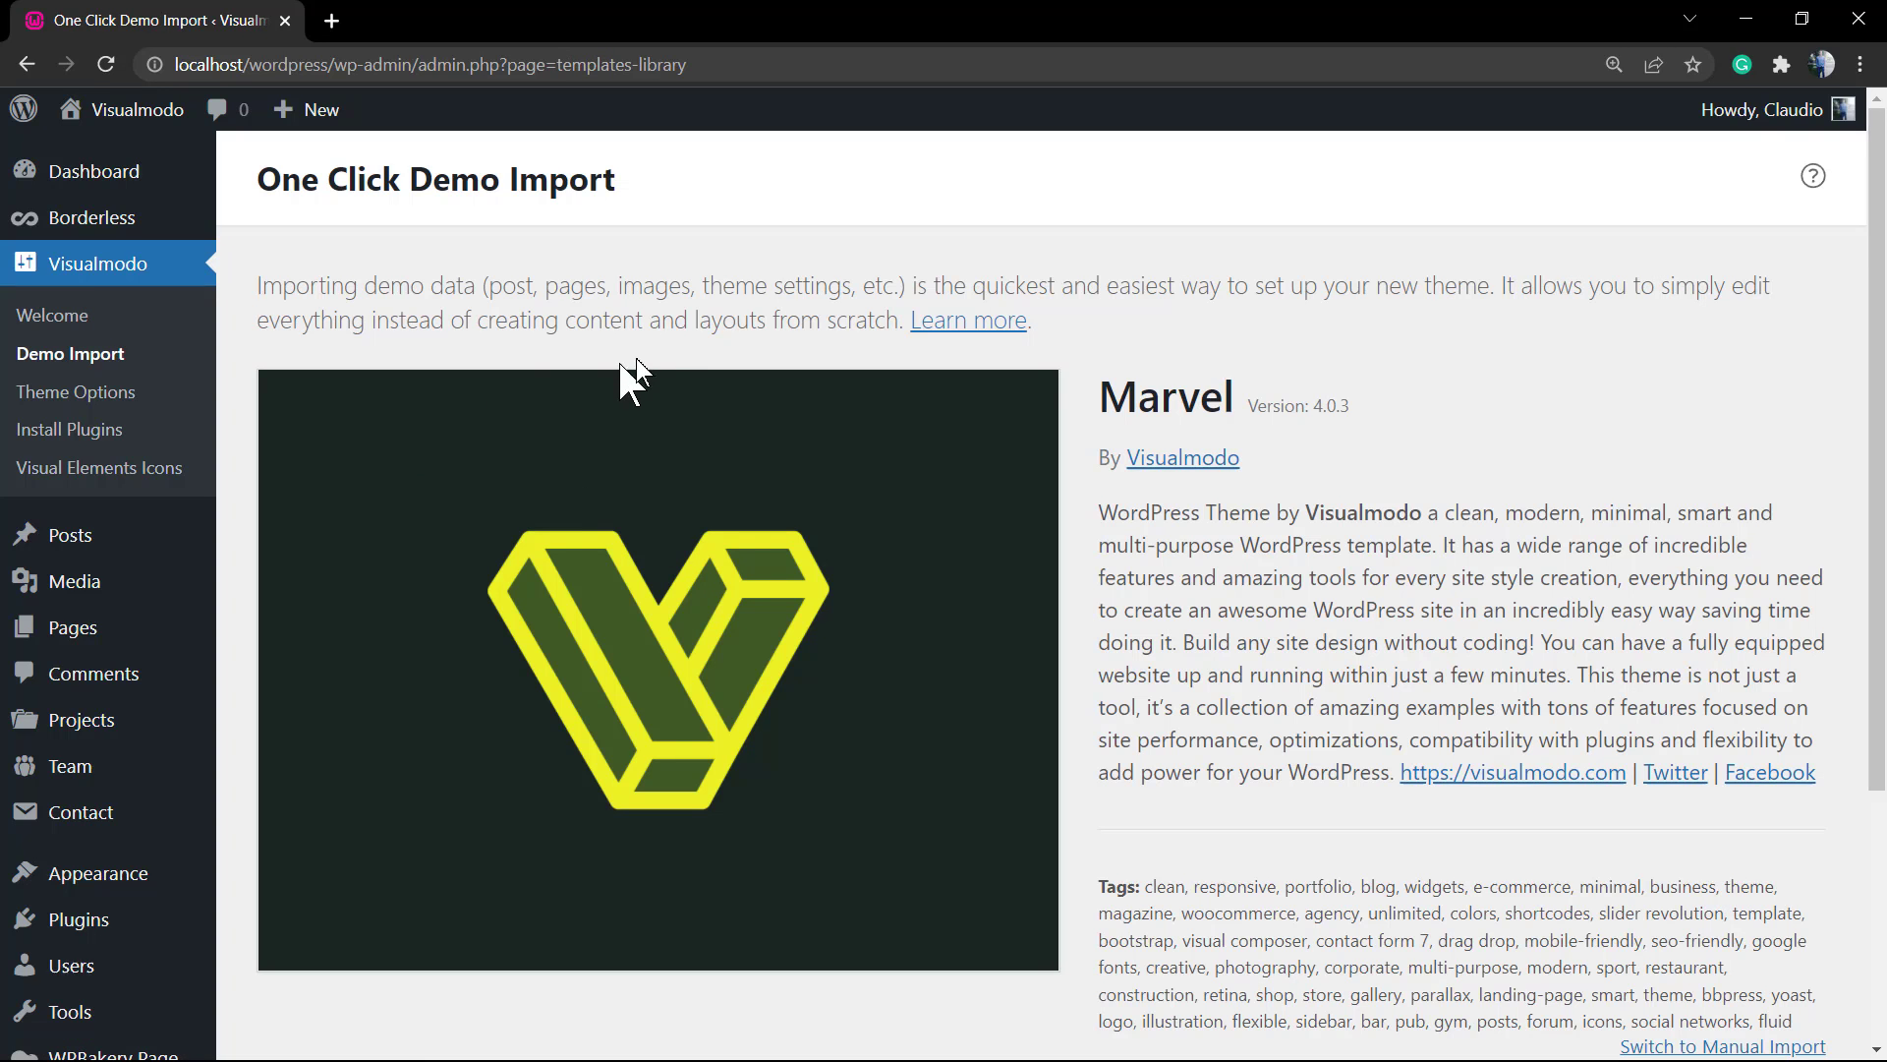
pyautogui.scroll(-4, 816, 433)
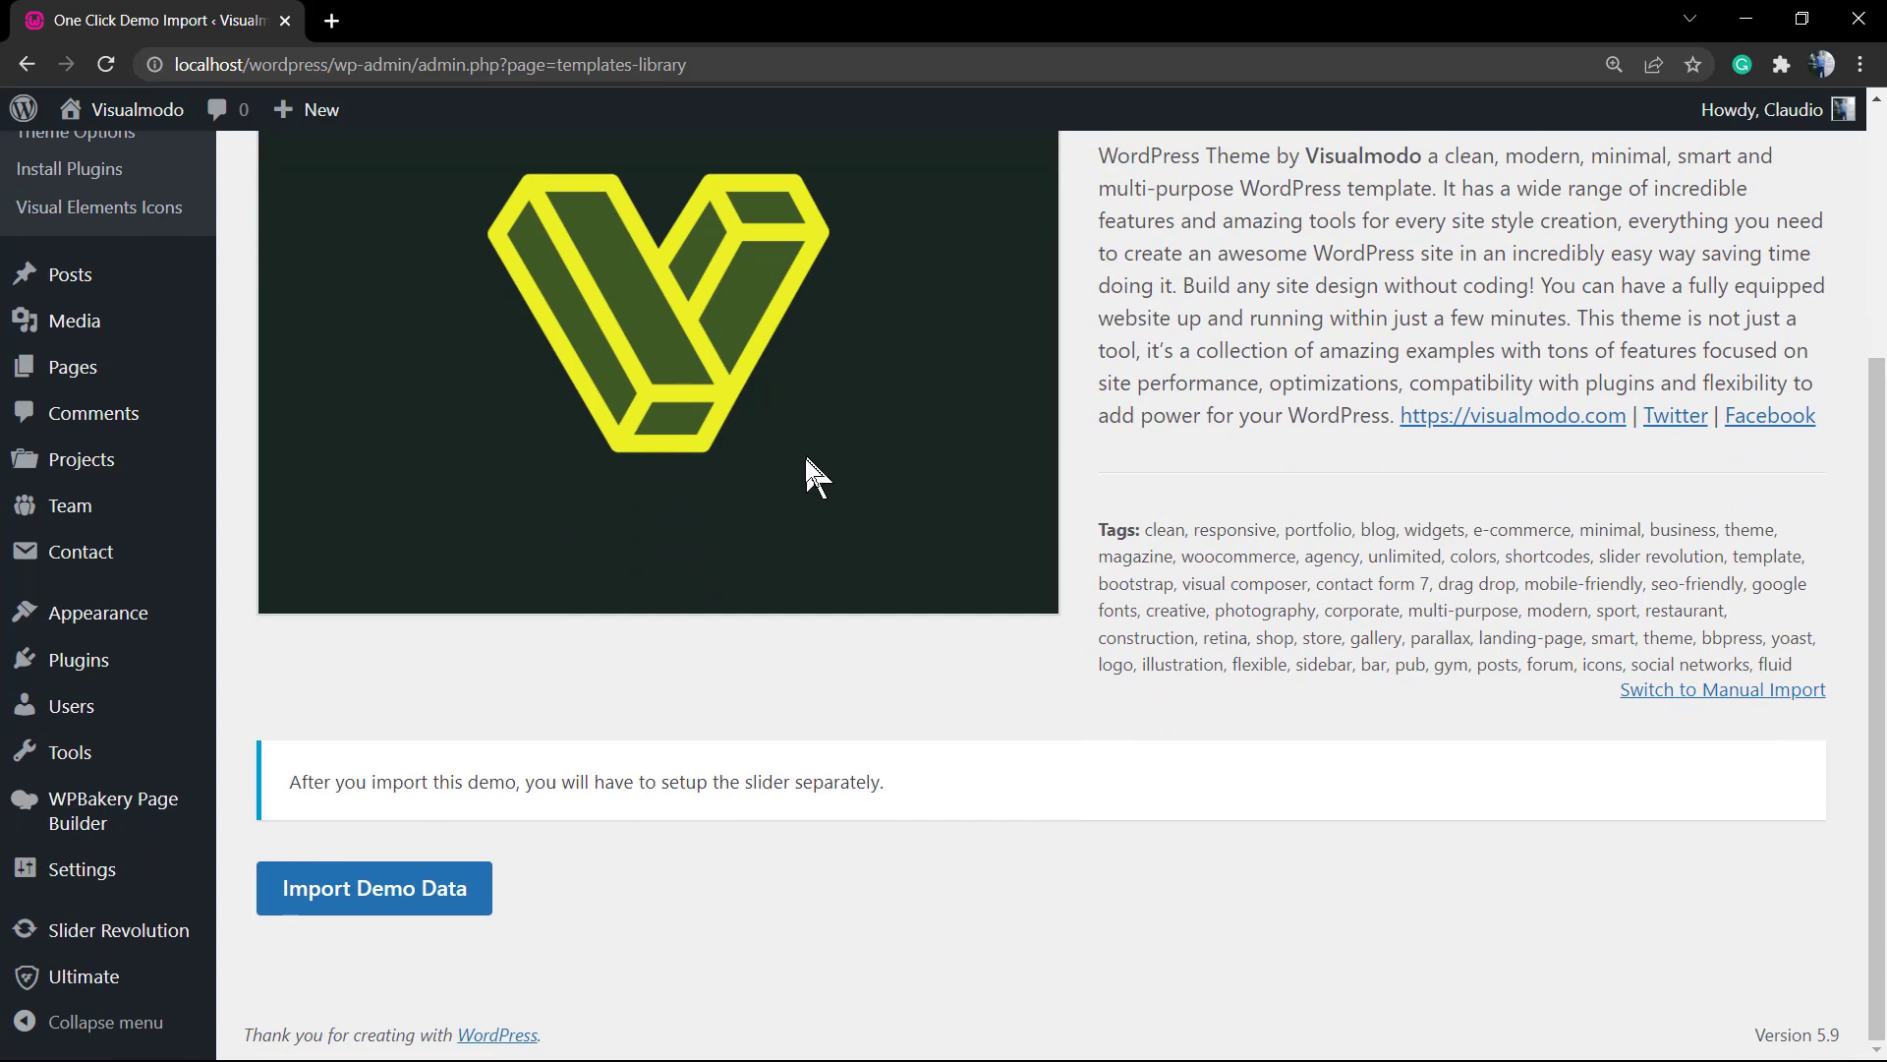
pyautogui.tripleClick(604, 777)
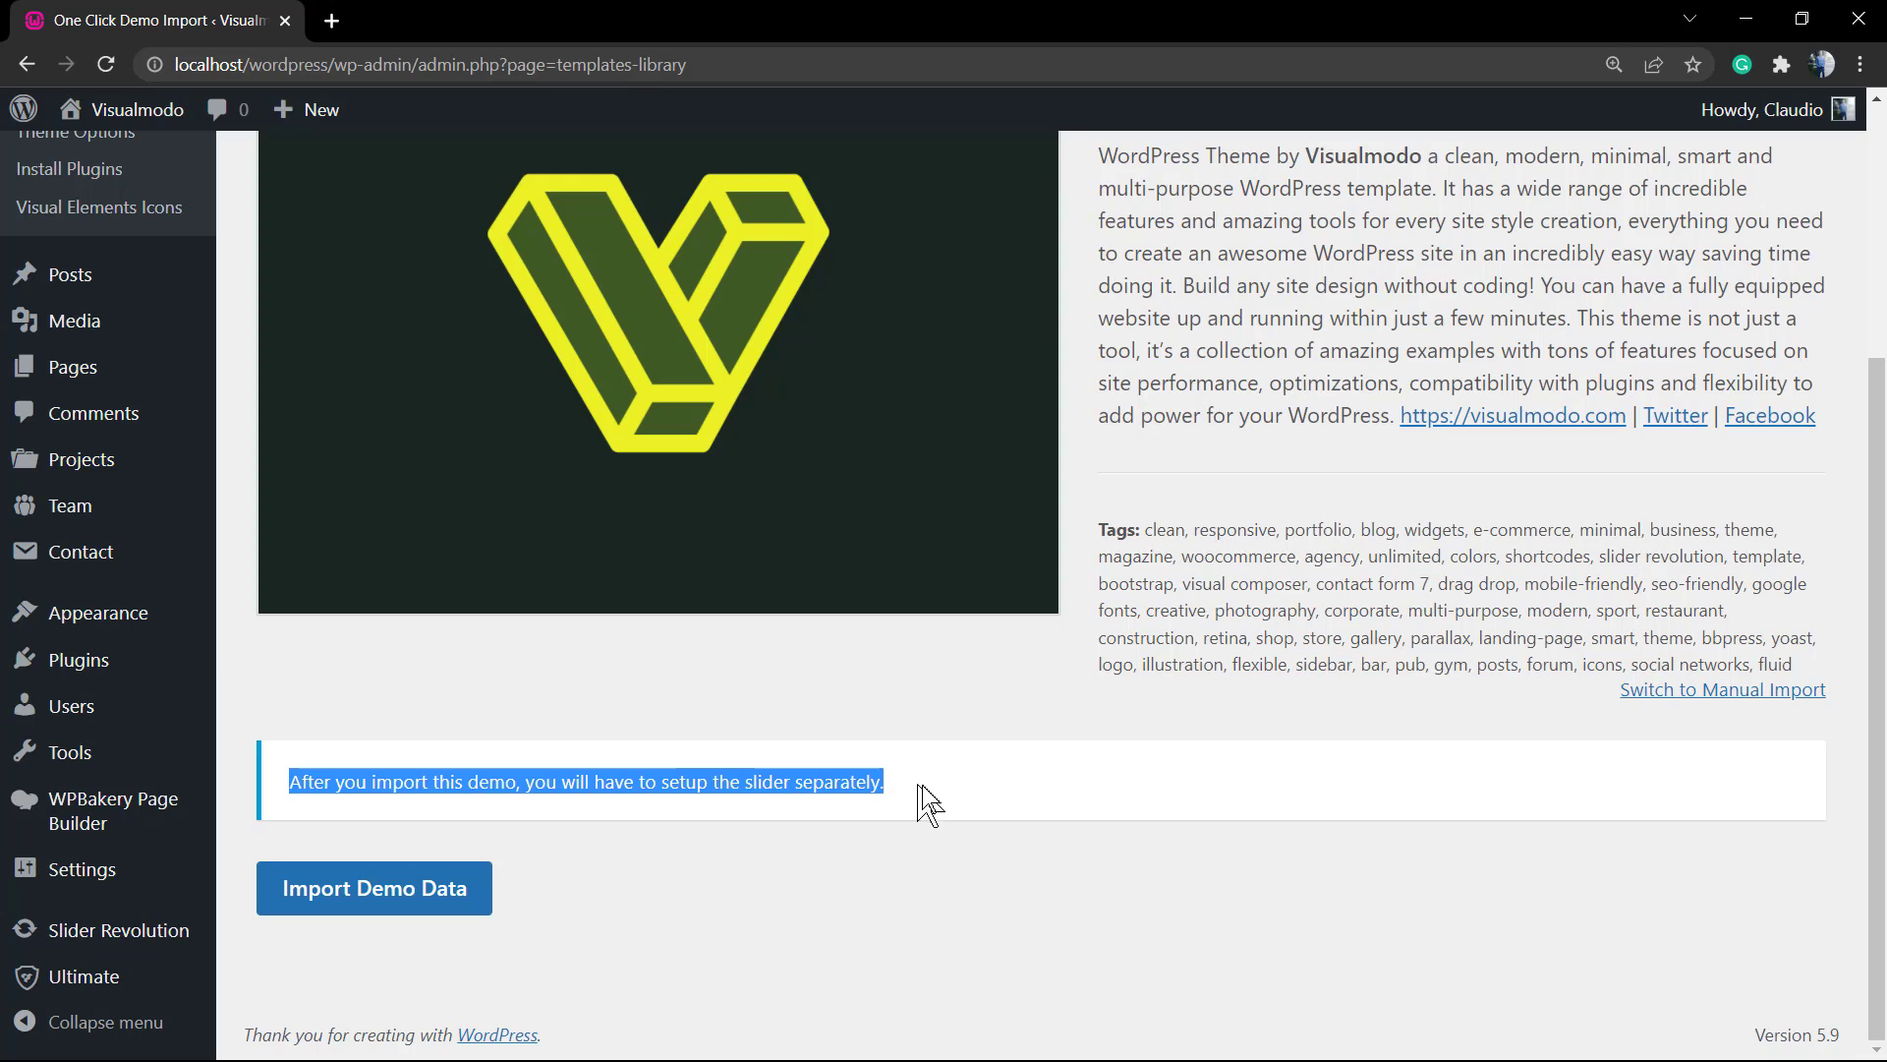
pyautogui.moveTo(929, 804); pyautogui.dragTo(462, 798)
pyautogui.click(426, 885)
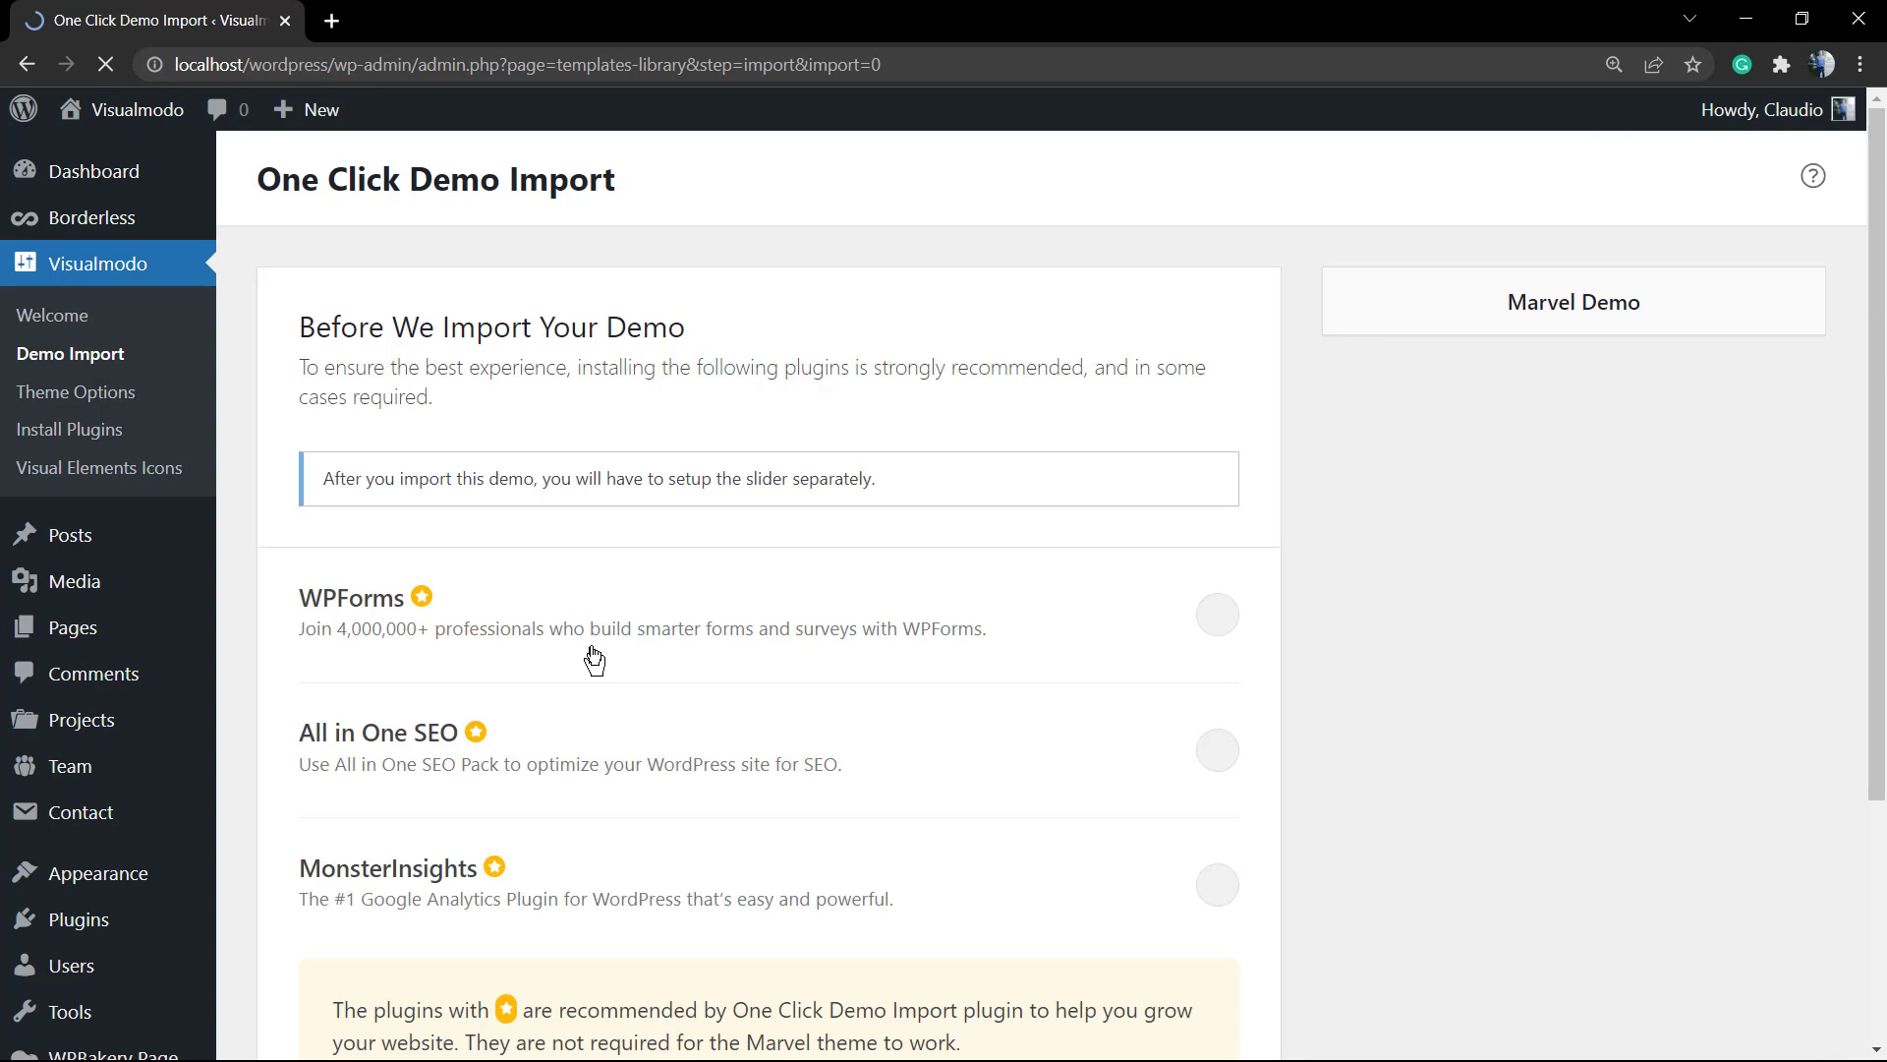
pyautogui.scroll(-3, 570, 590)
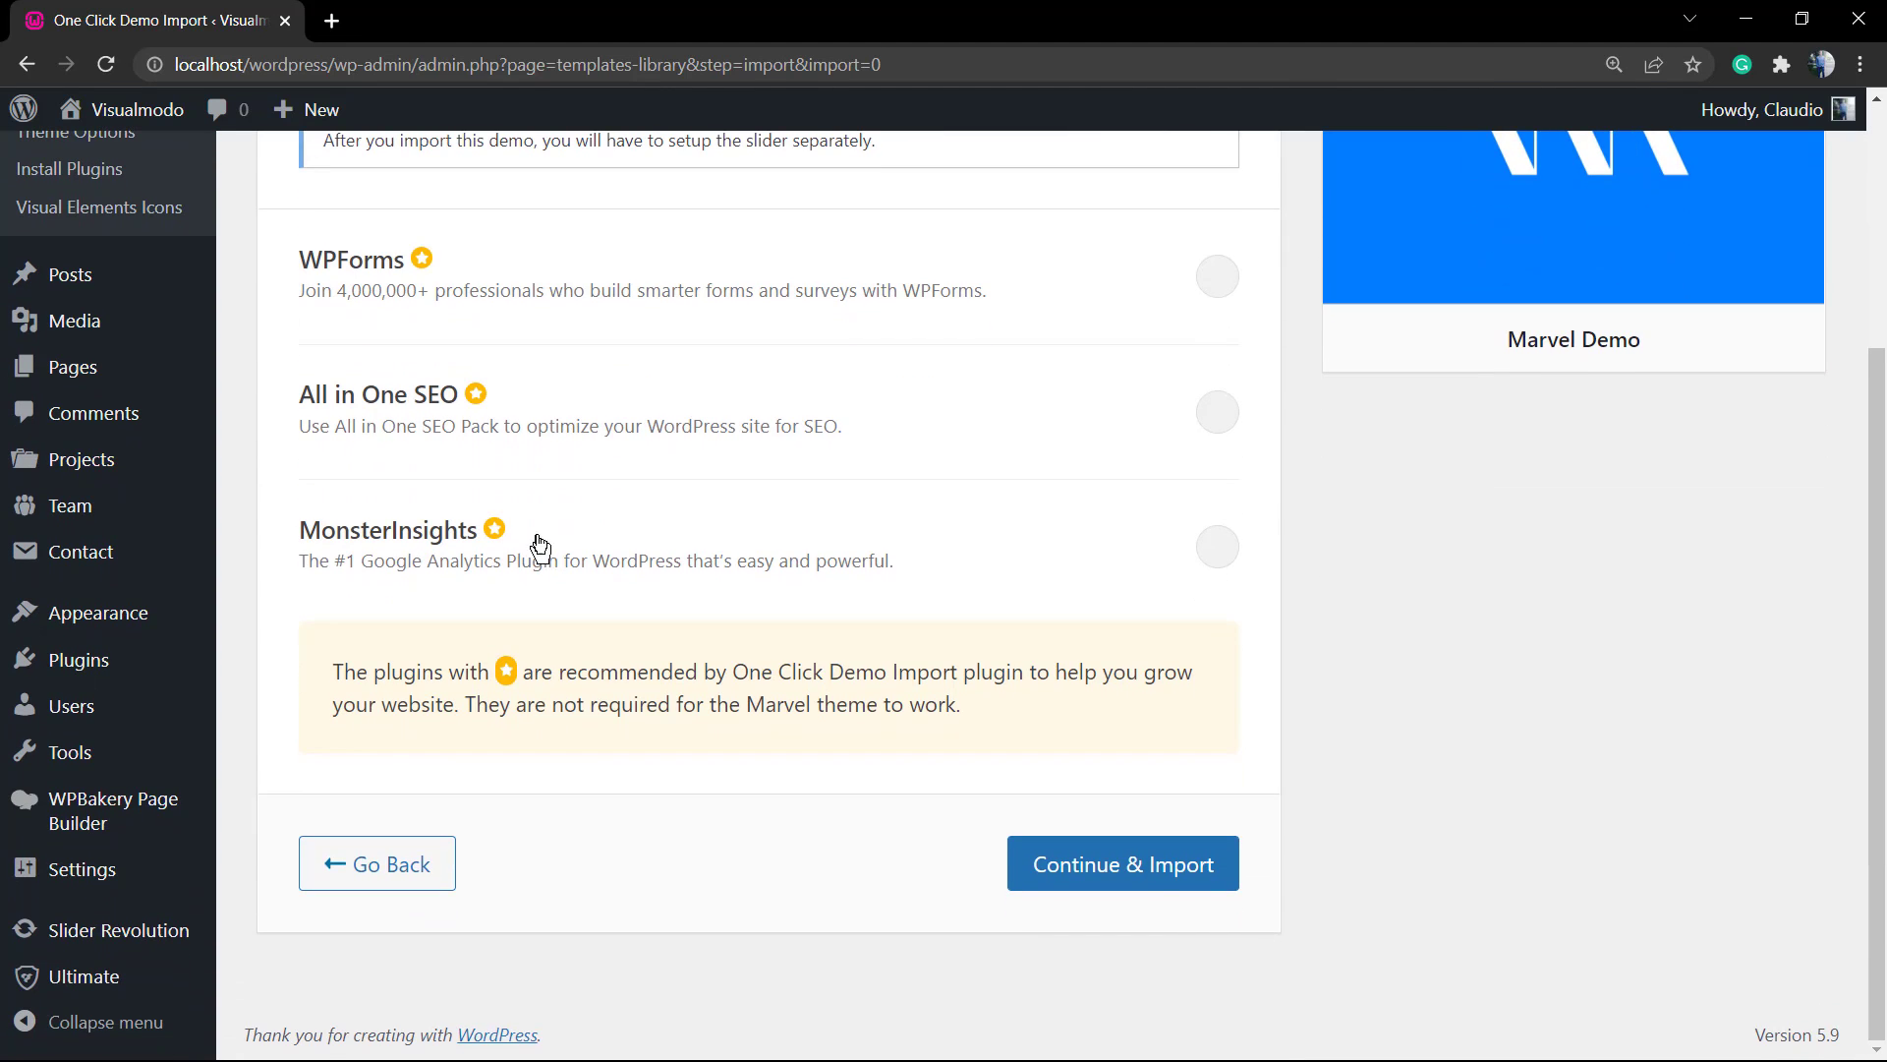
pyautogui.scroll(3, 639, 658)
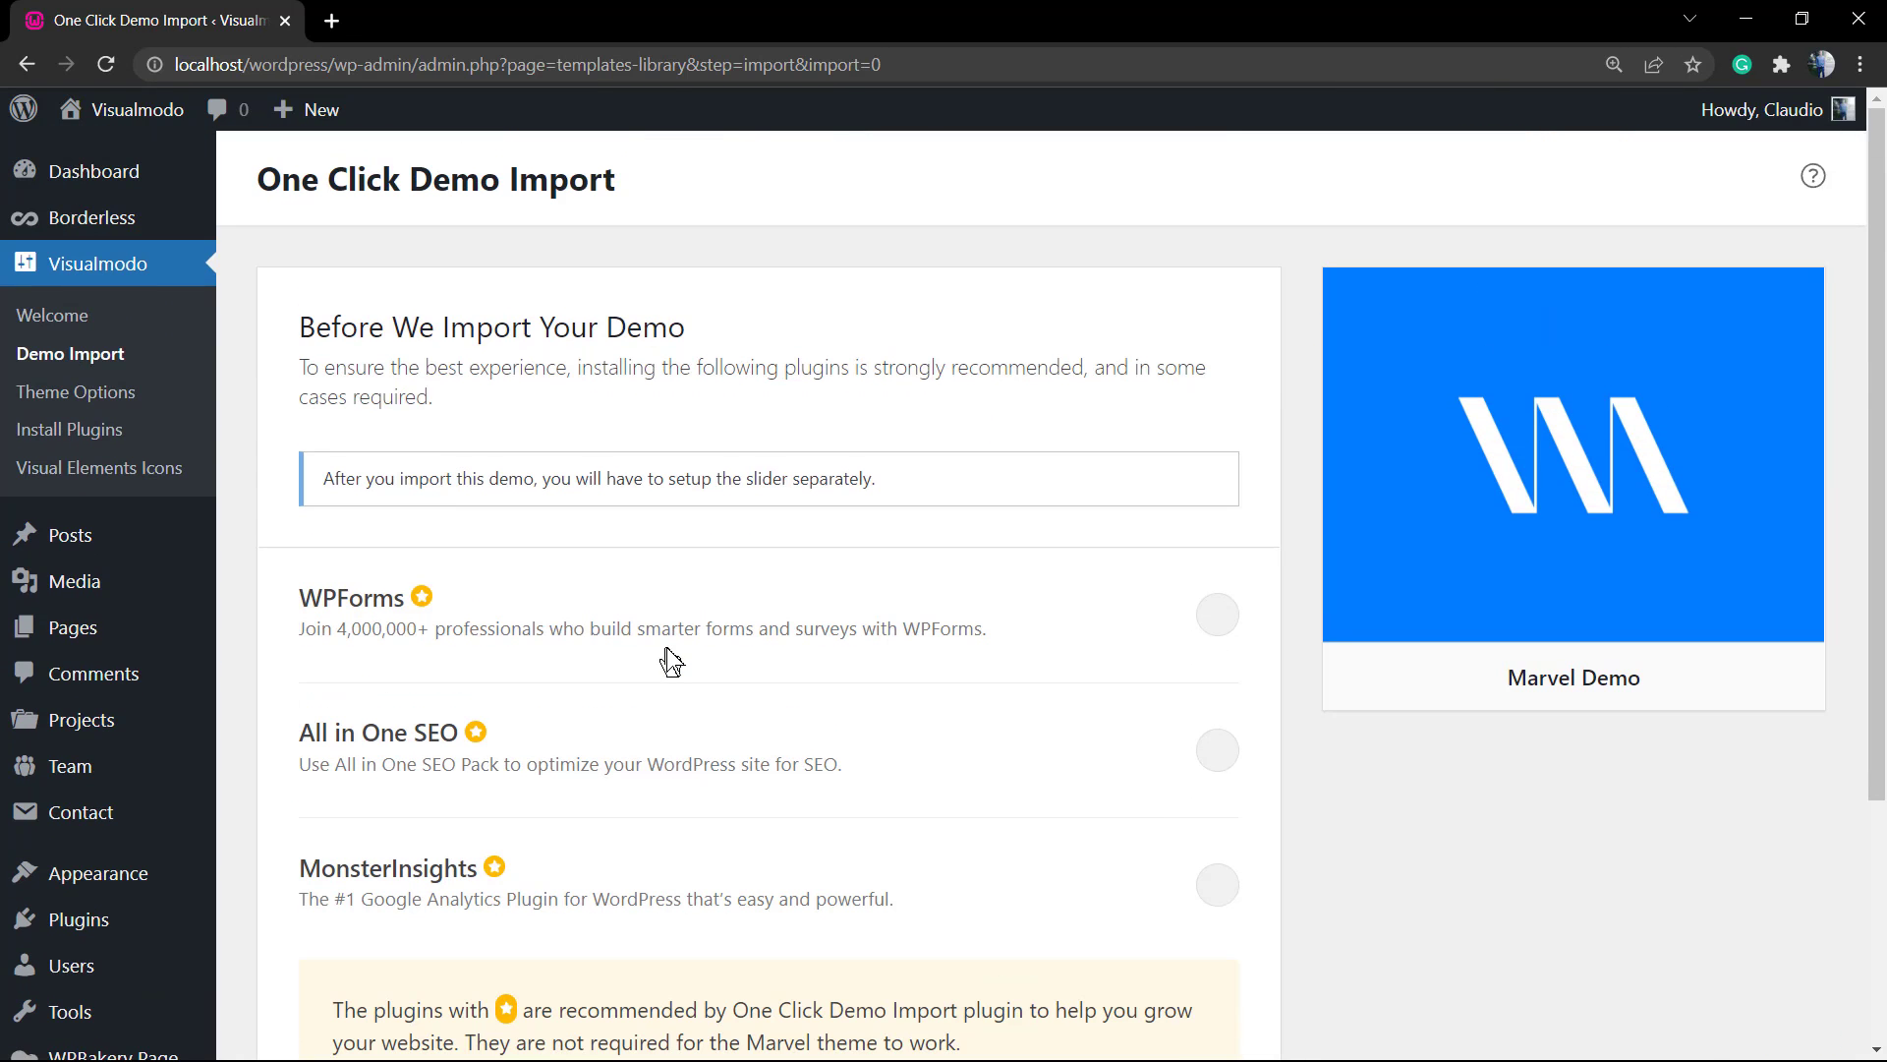
pyautogui.scroll(-3, 631, 626)
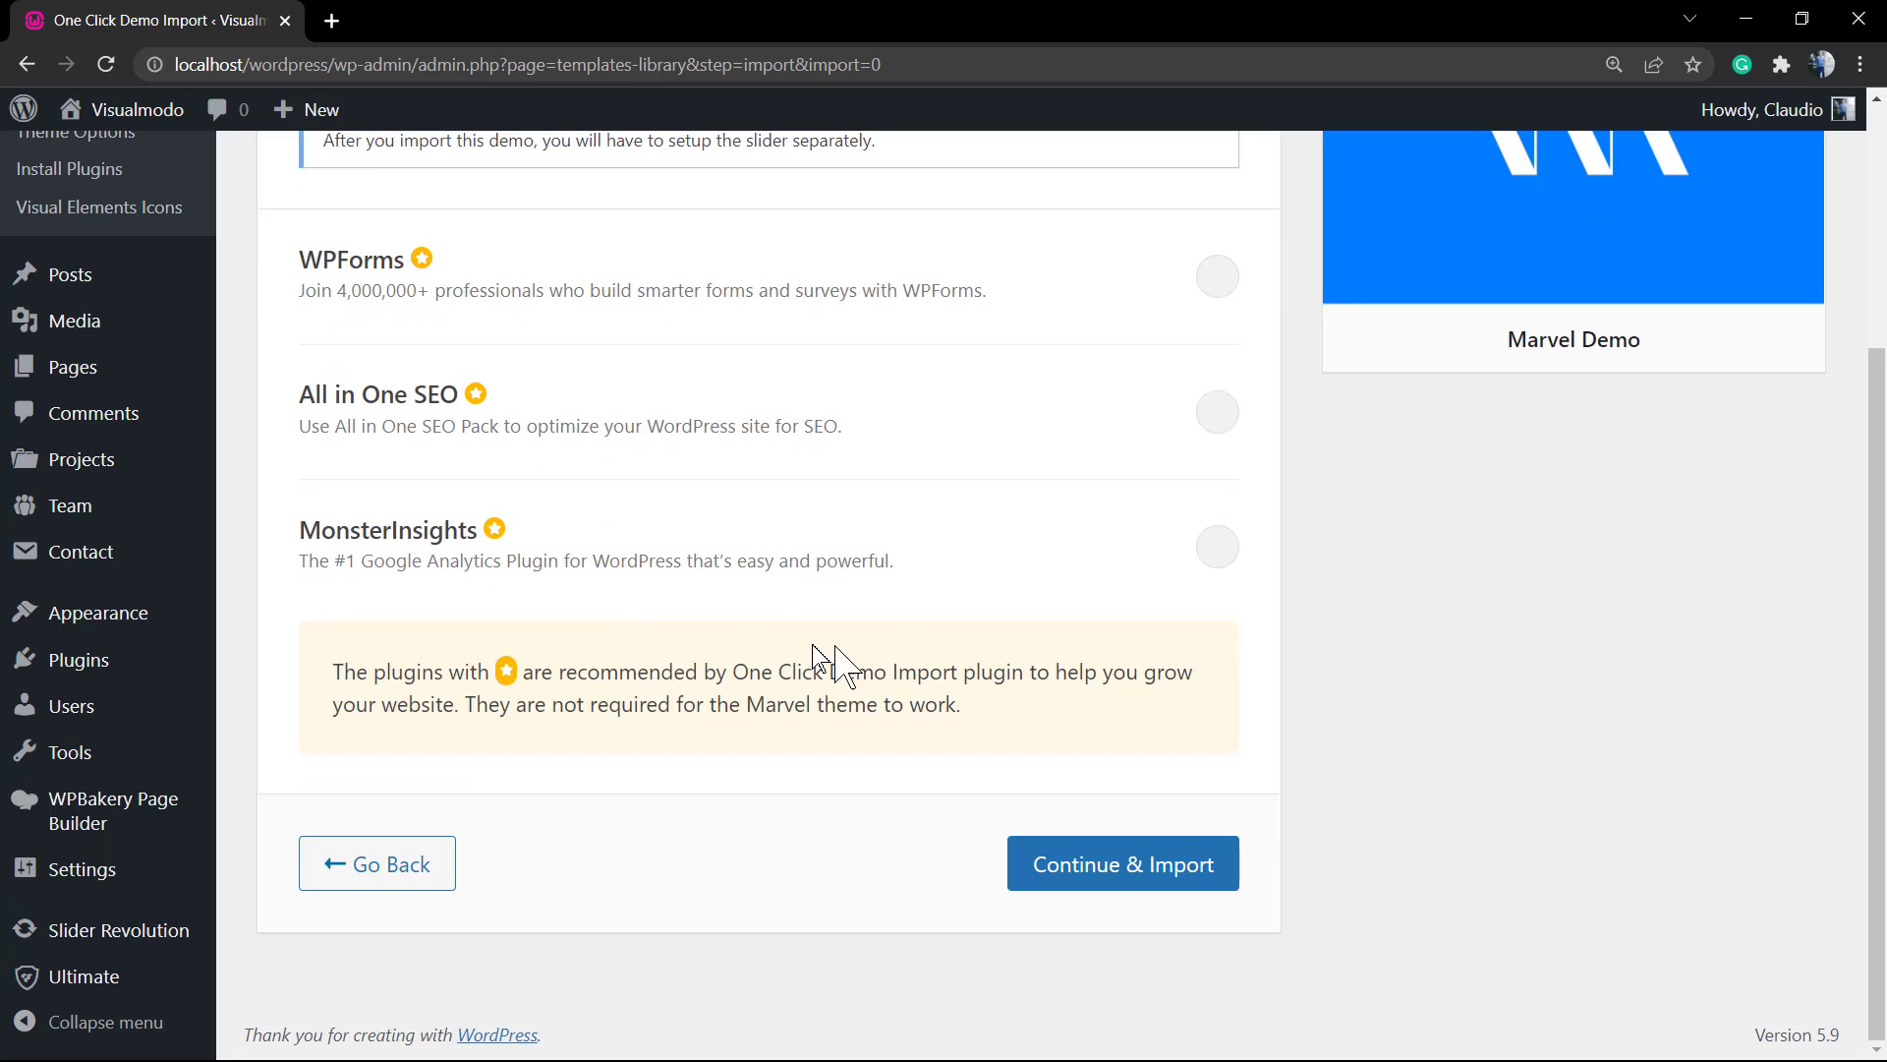
pyautogui.scroll(1, 704, 626)
pyautogui.scroll(2, 703, 625)
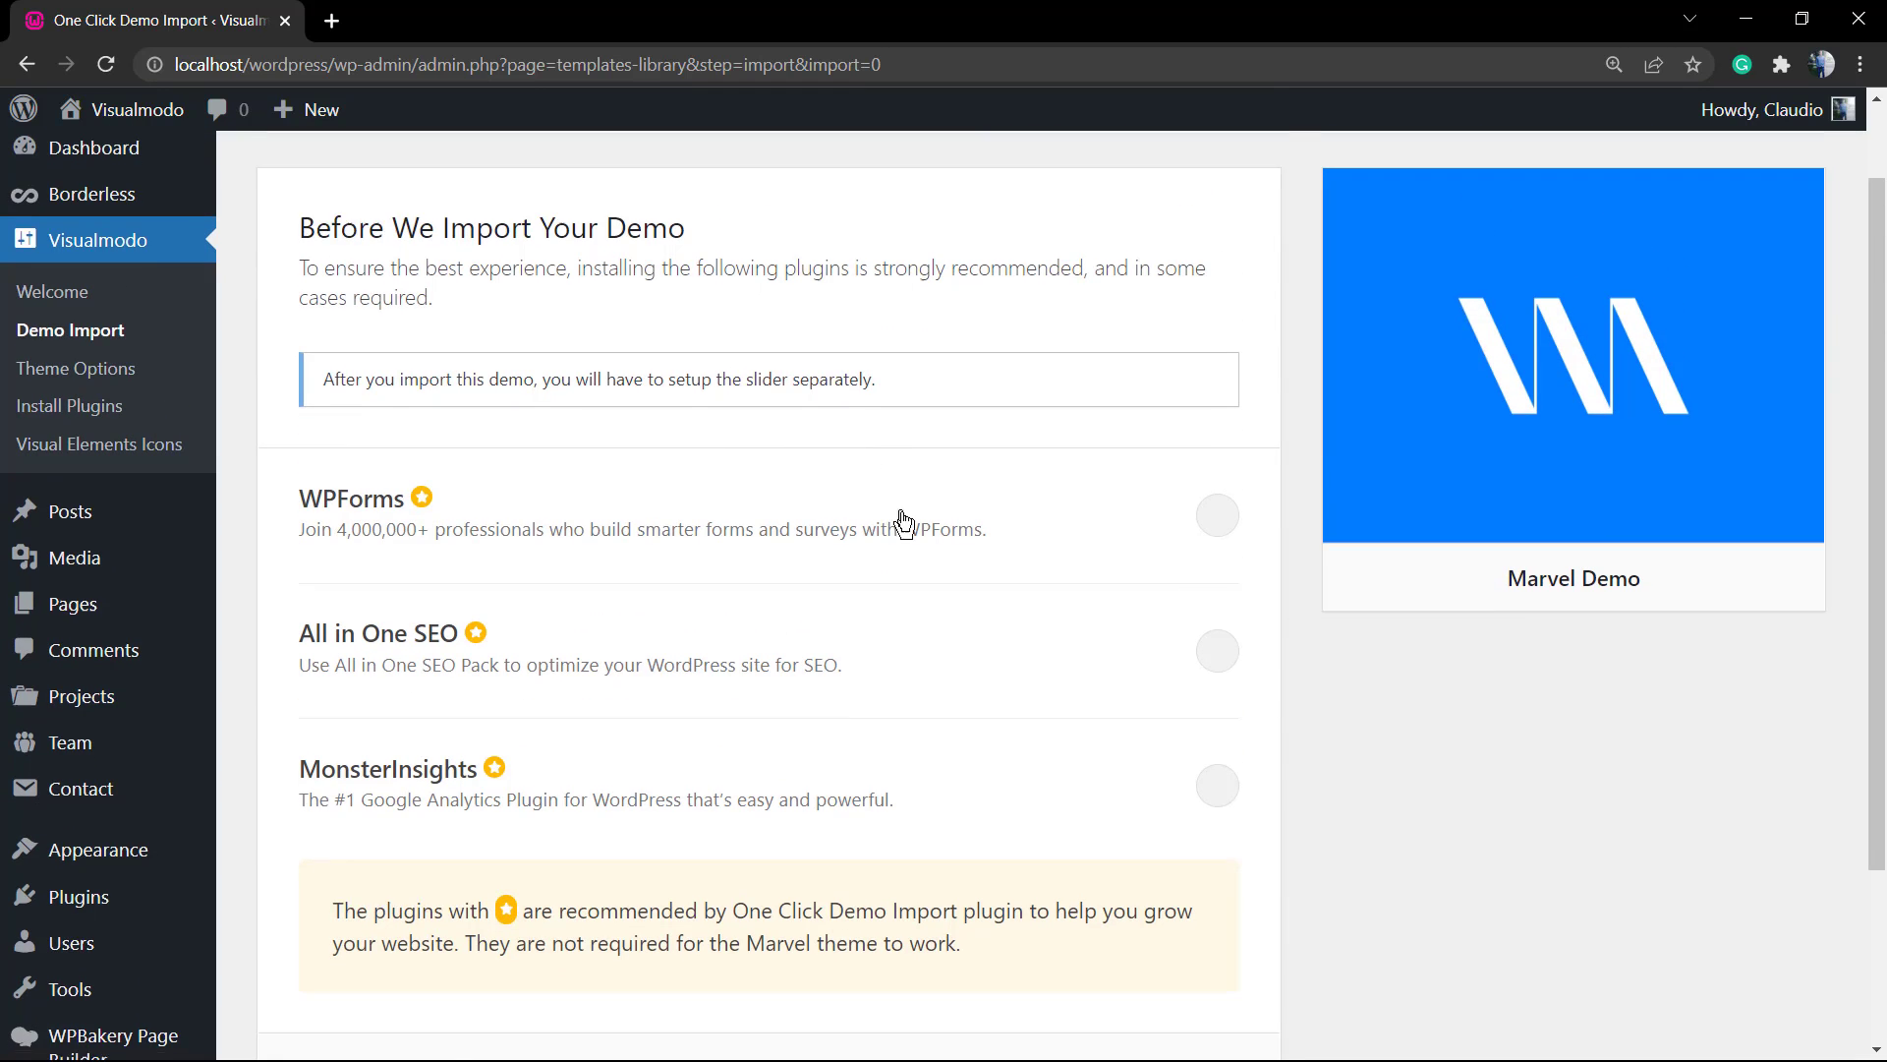
pyautogui.scroll(-2, 897, 518)
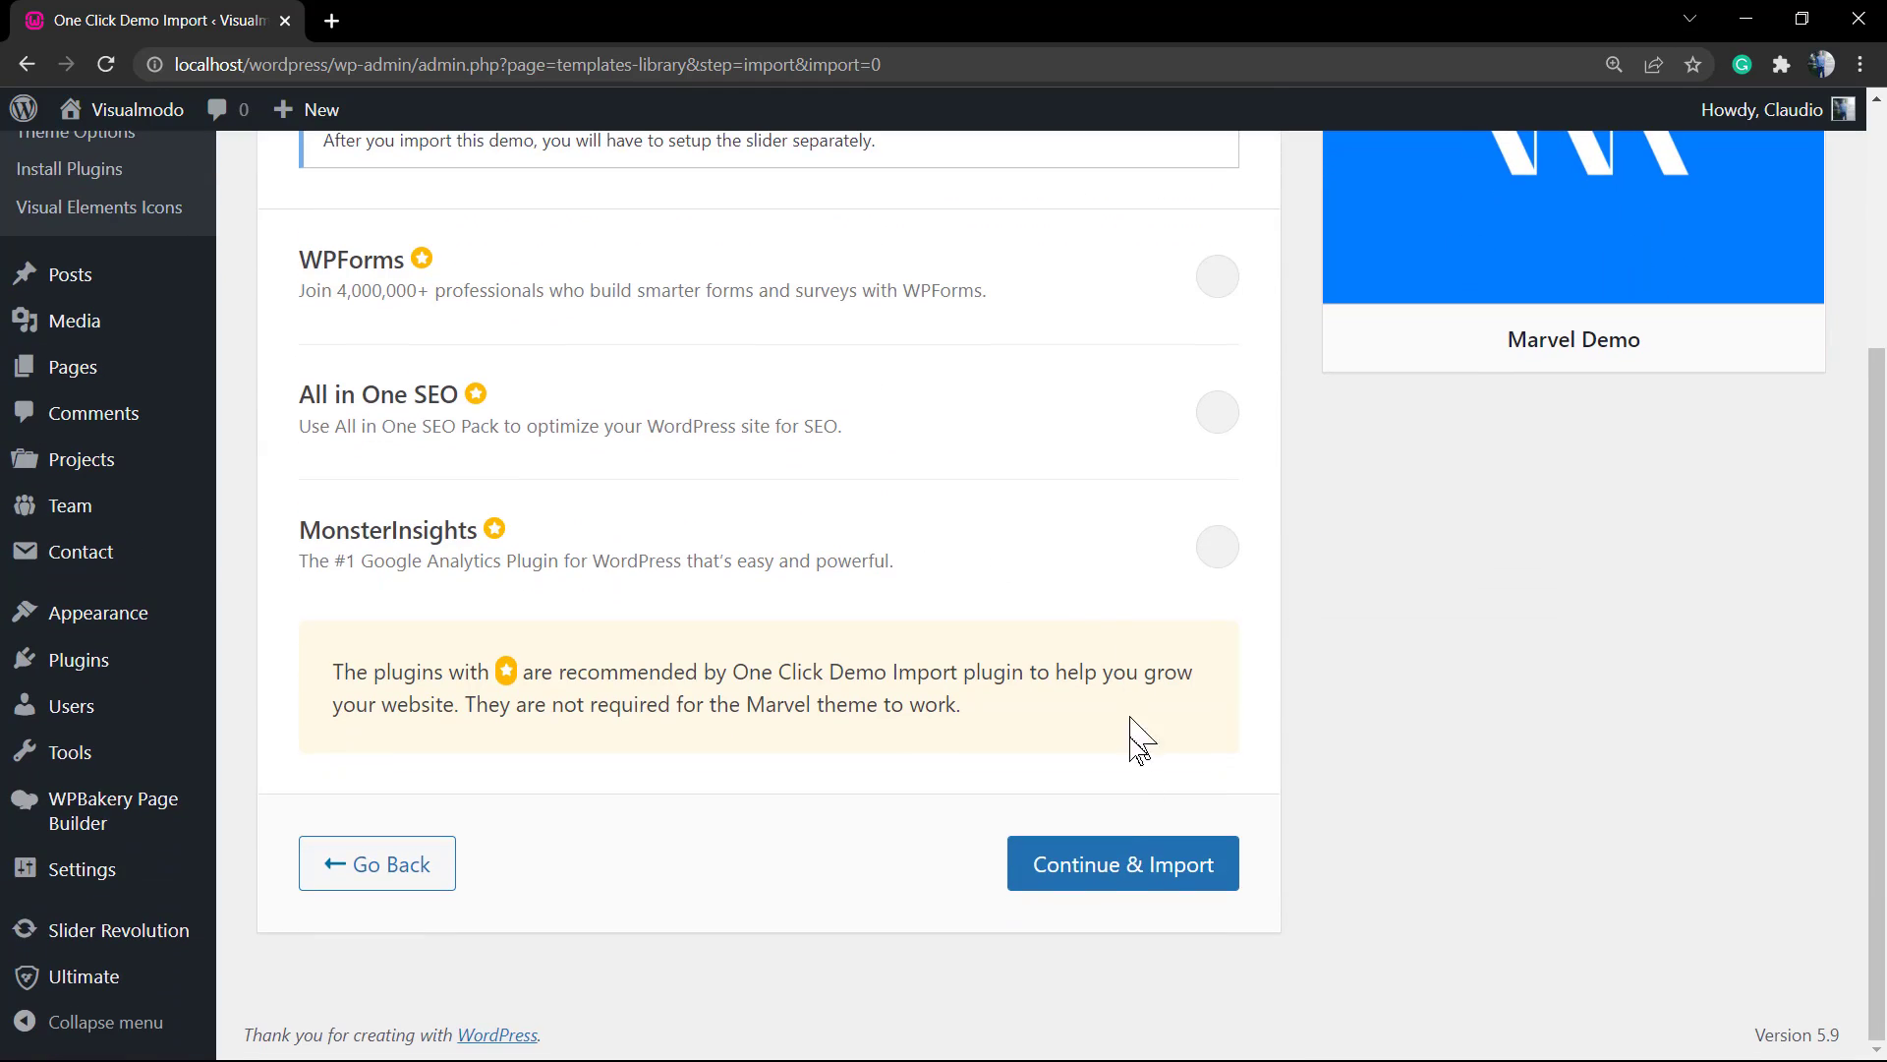
# Continue and import the Marvel Demo content until Import Complete appears
pyautogui.click(1122, 878)
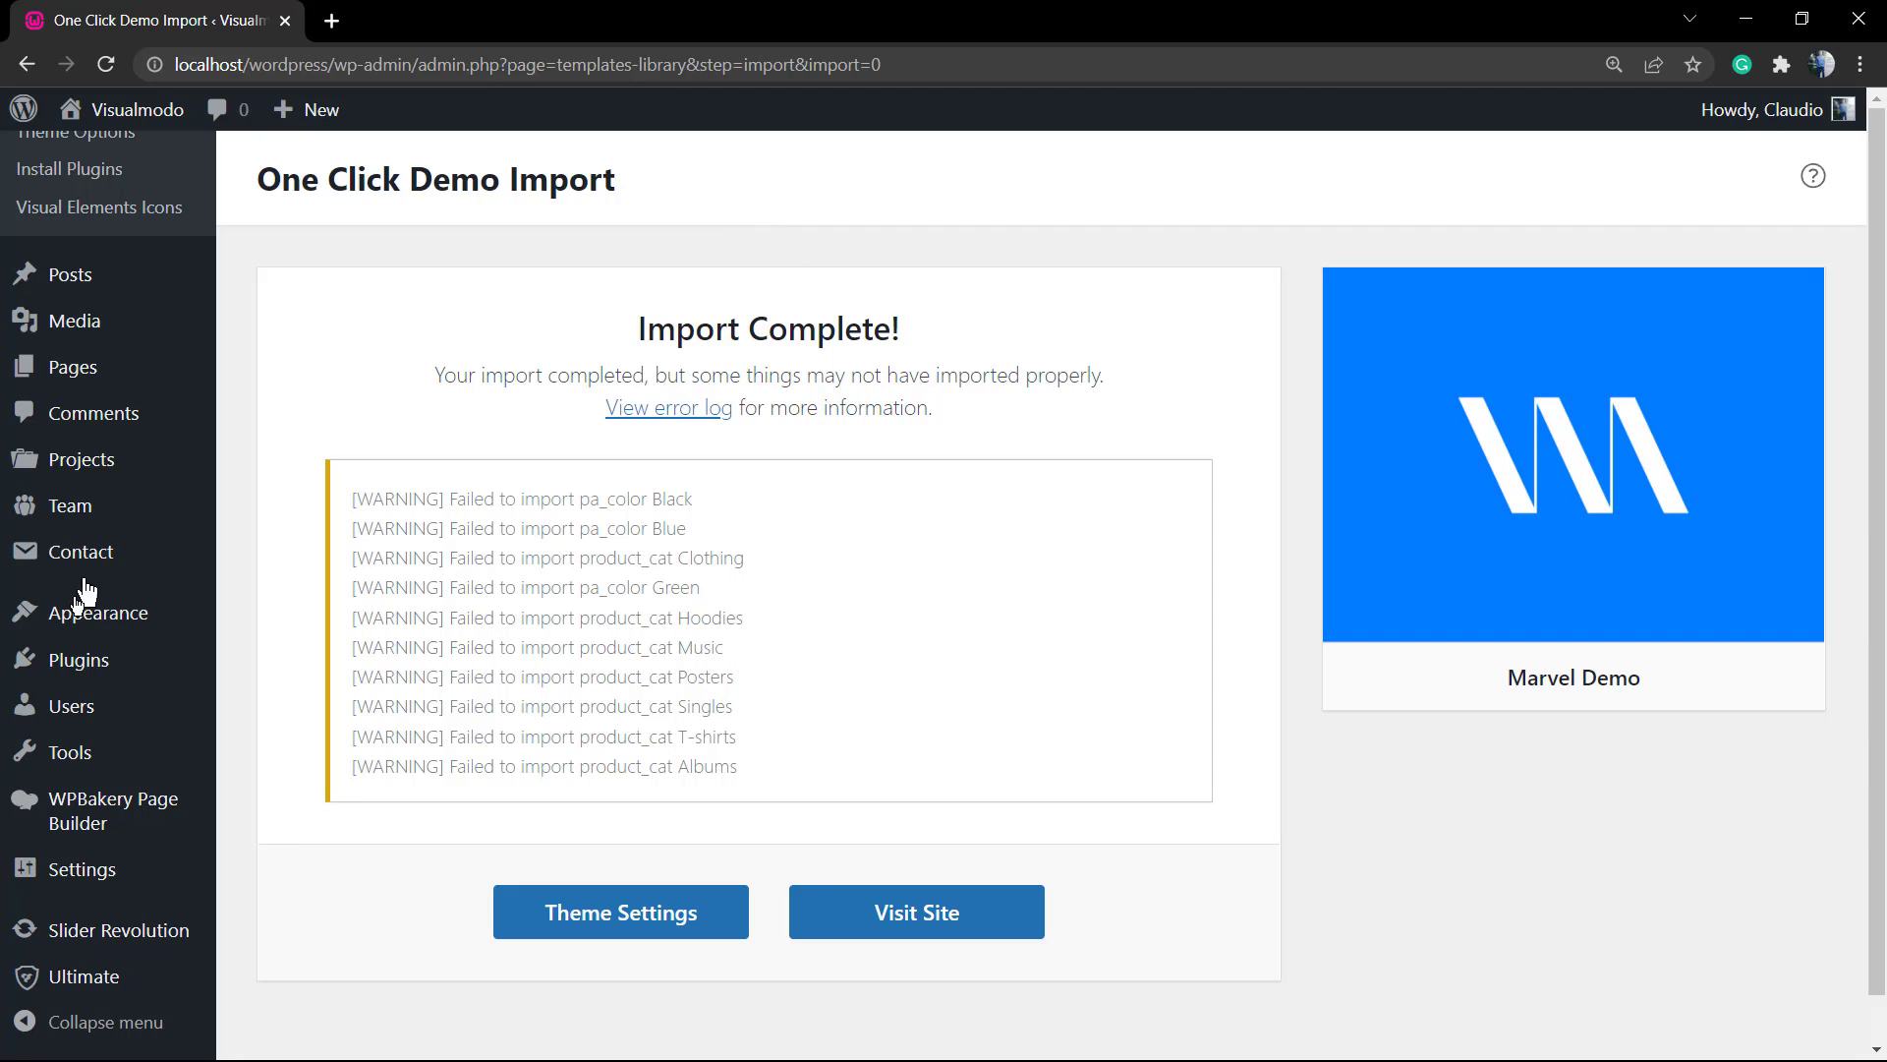
pyautogui.moveTo(428, 488); pyautogui.dragTo(390, 518)
pyautogui.click(390, 518)
pyautogui.moveTo(351, 501); pyautogui.dragTo(818, 762)
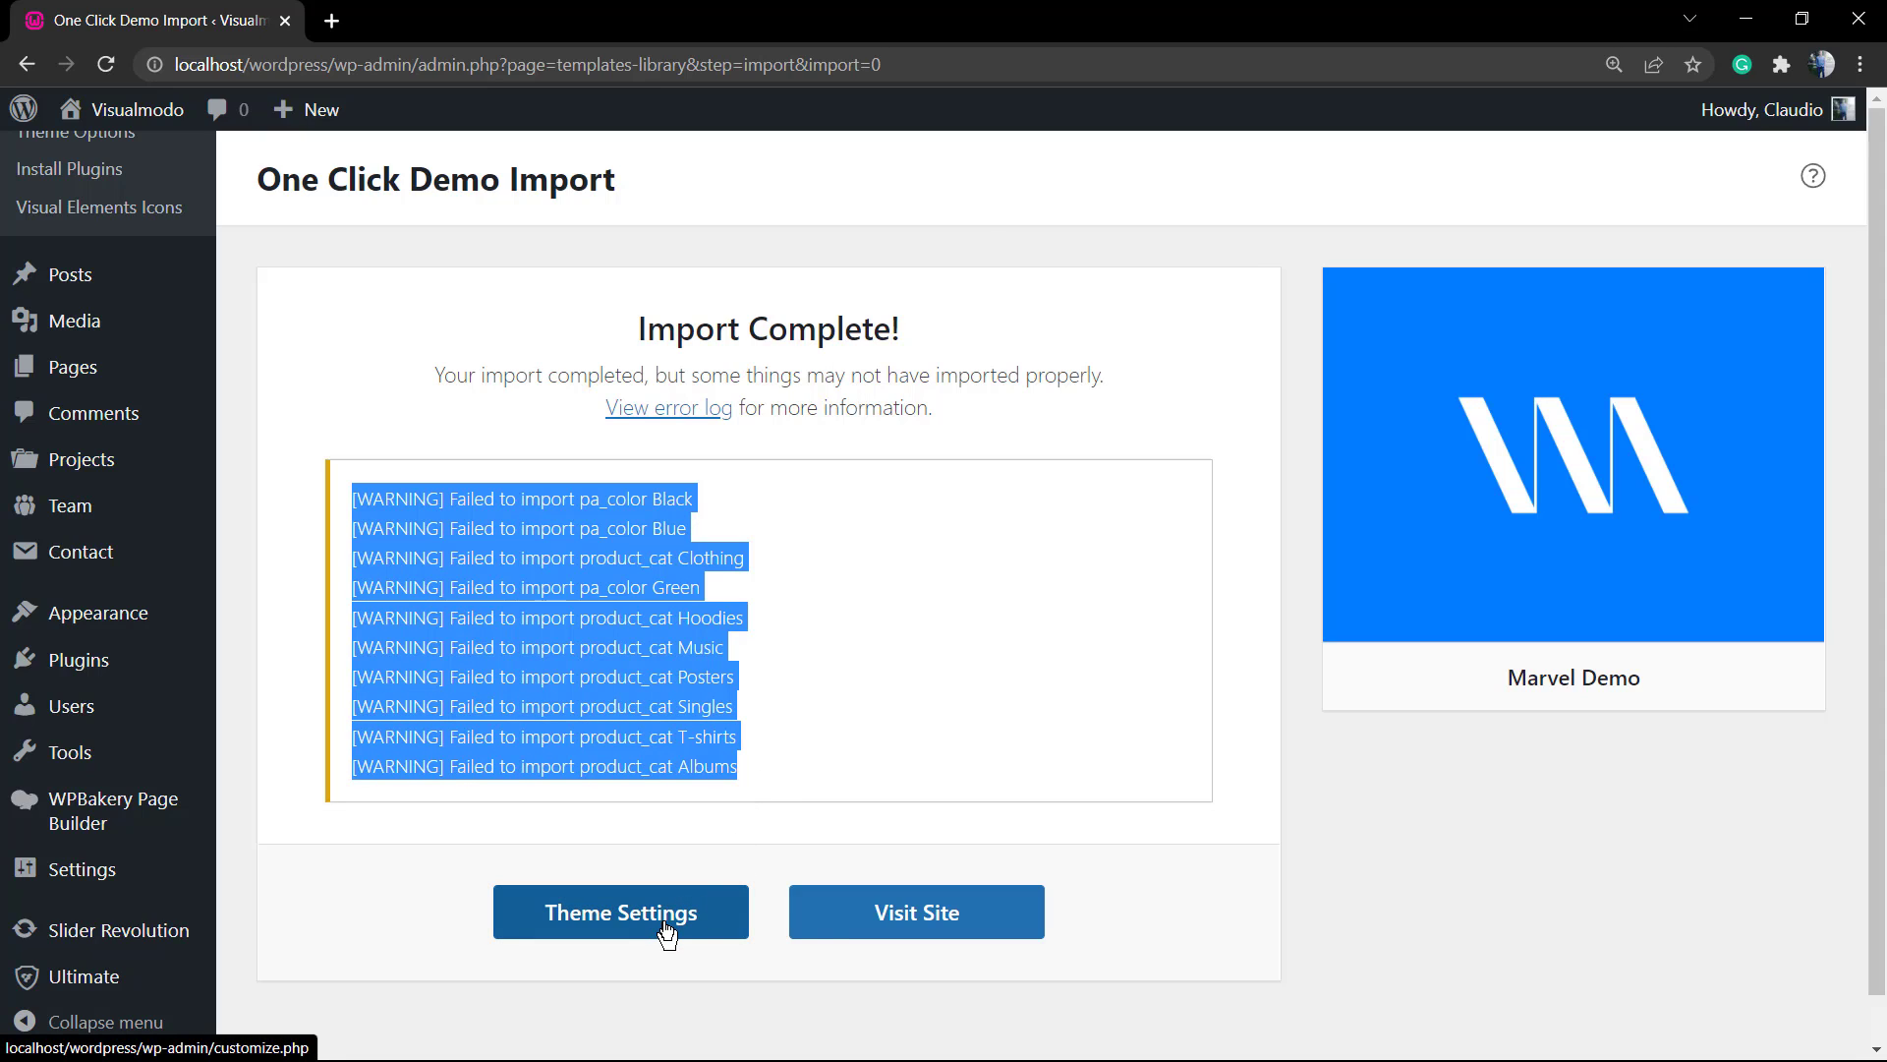
# Open Theme Settings in the Customizer and scroll the preview to the portfolio grid and agency sections
pyautogui.click(733, 914)
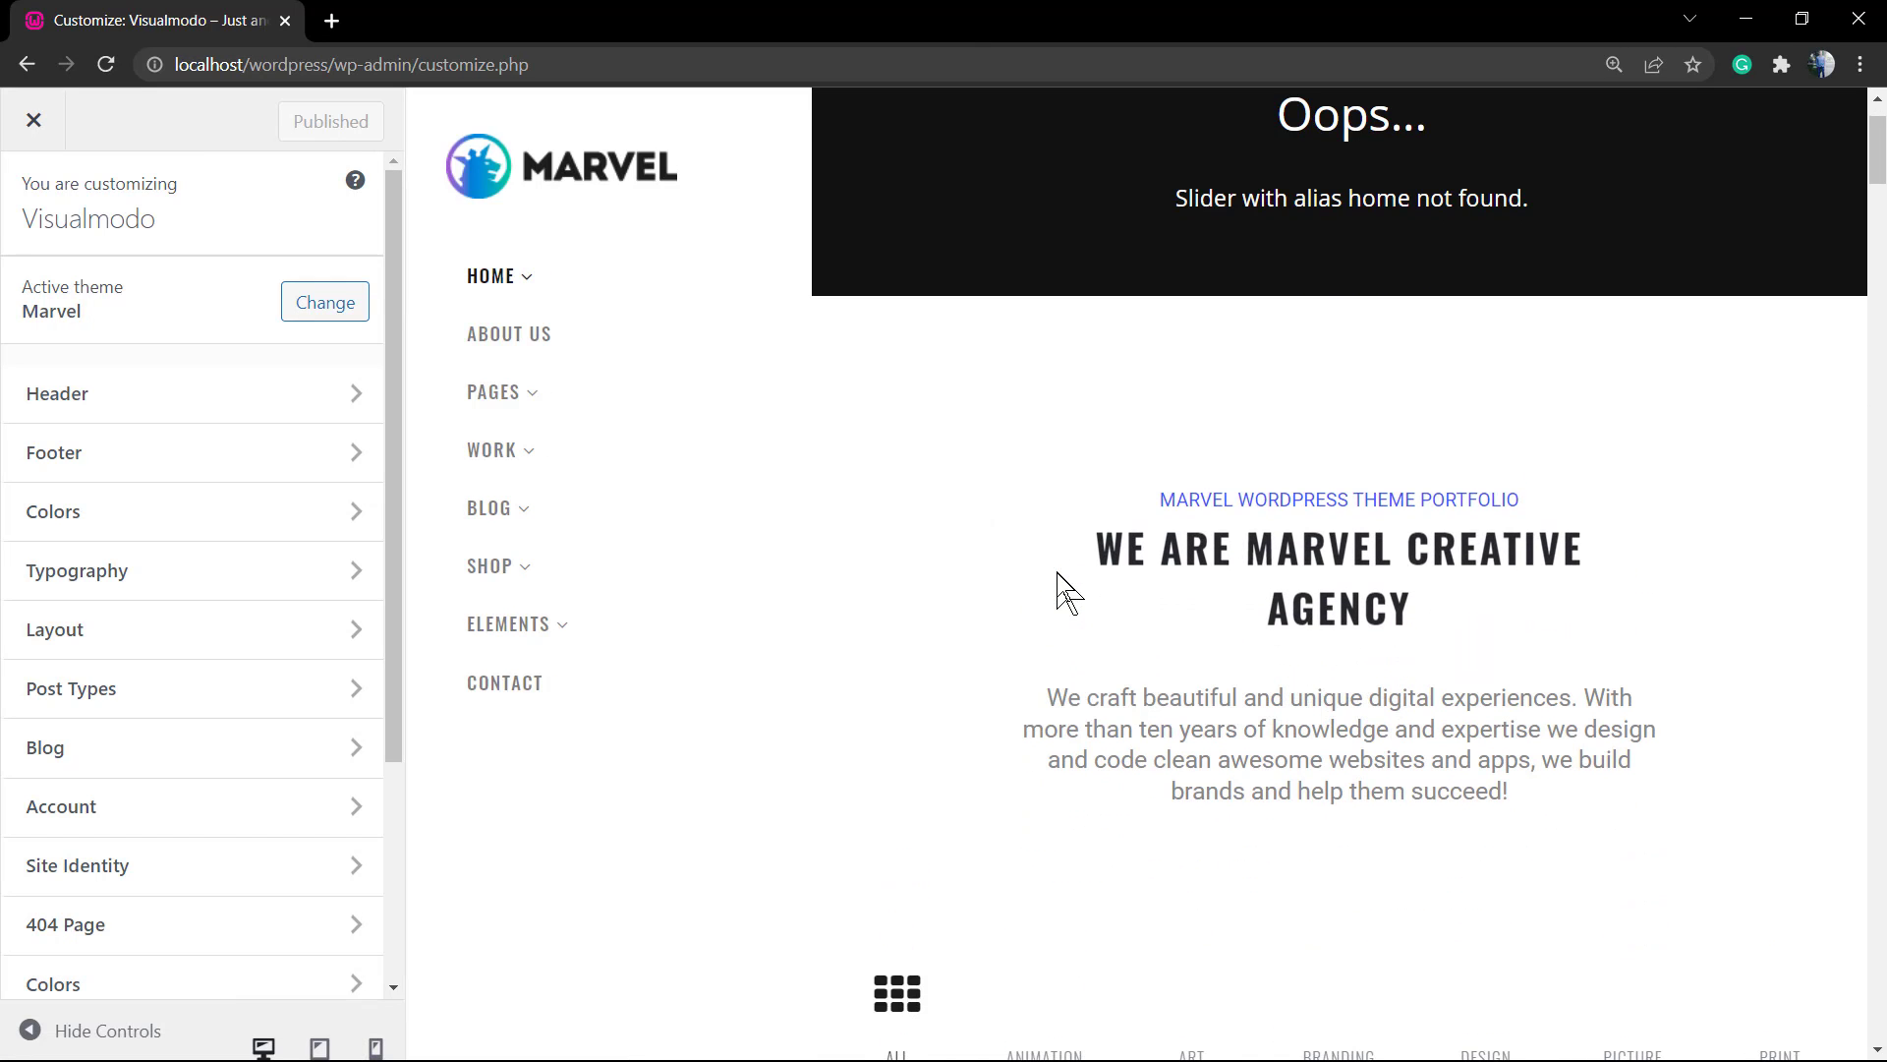
pyautogui.scroll(-12, 1056, 589)
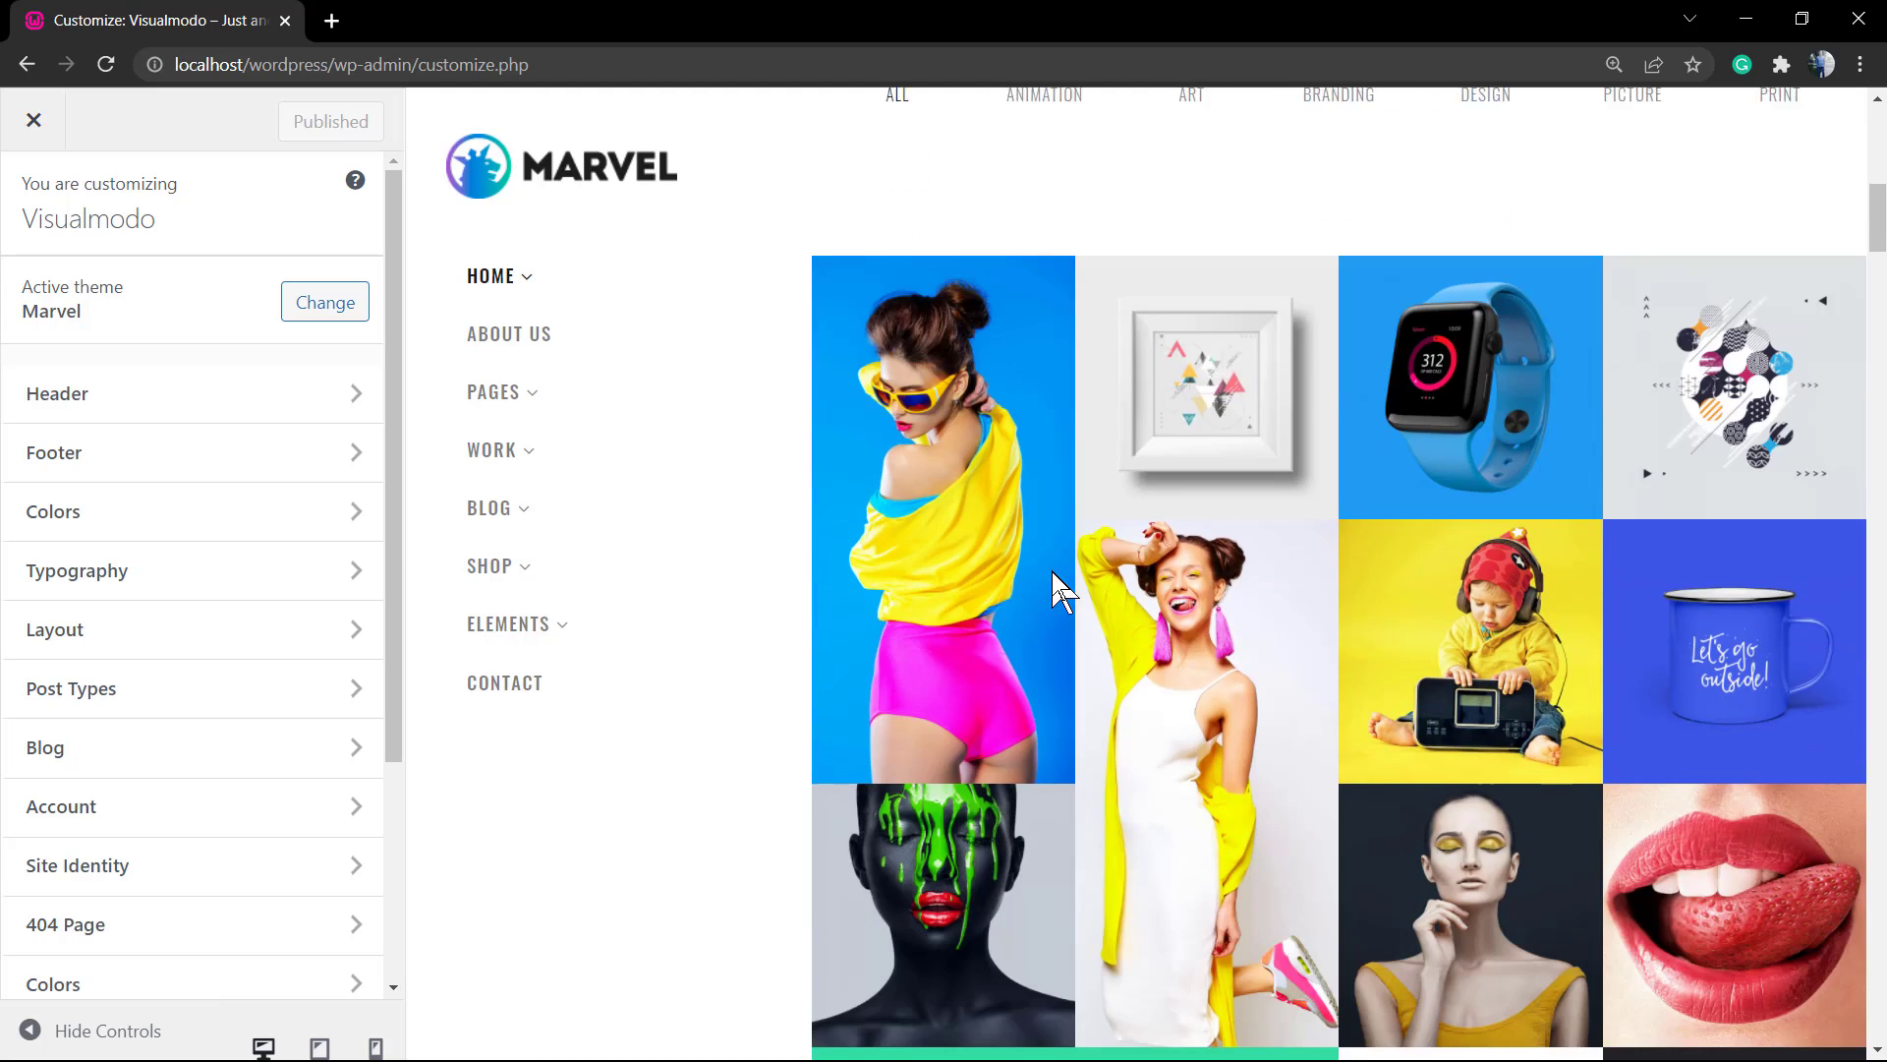
pyautogui.scroll(-5, 1052, 570)
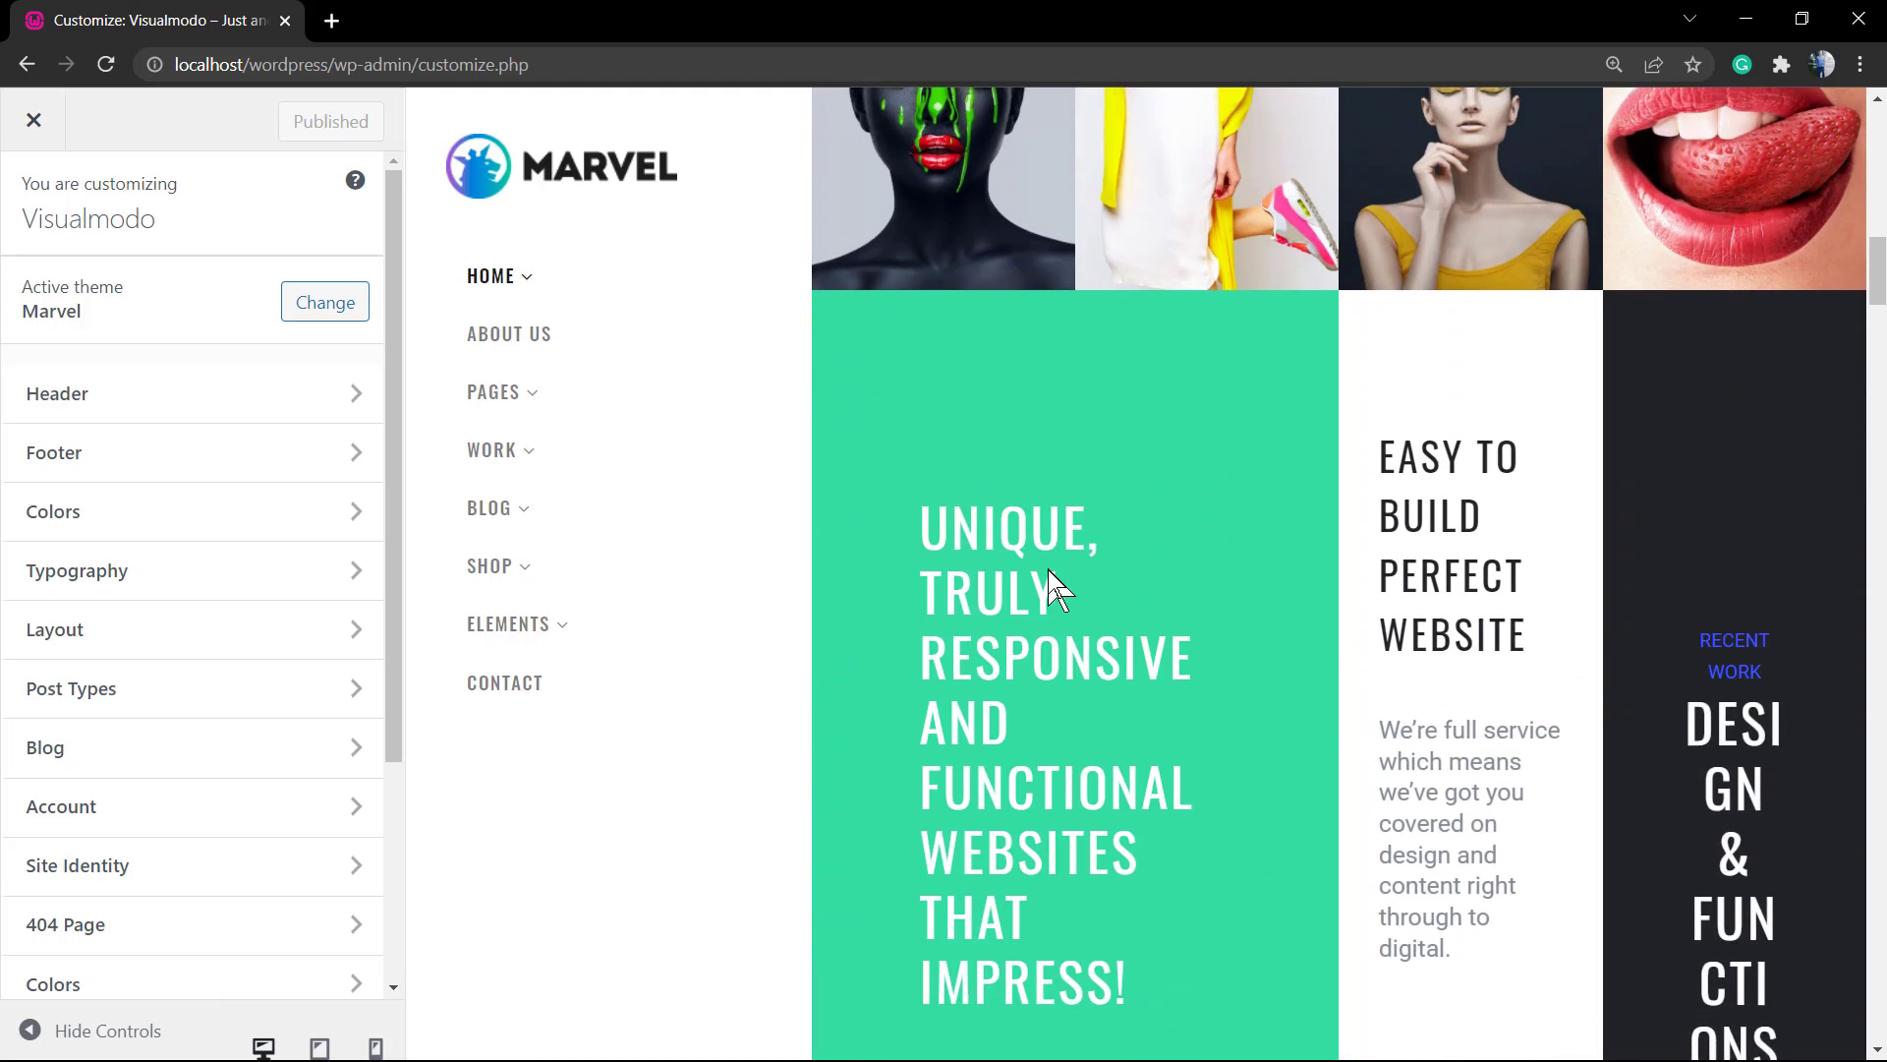